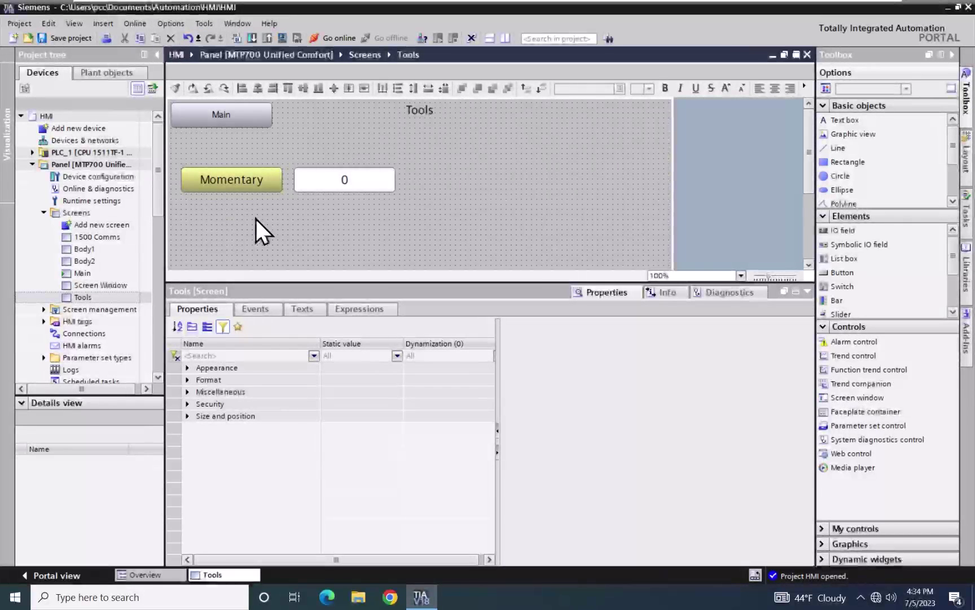
# Review the Momentary button's events: Press runs SetBitInTag and Release runs ResetBitInTag on Bool_Tag_1
pyautogui.click(232, 185)
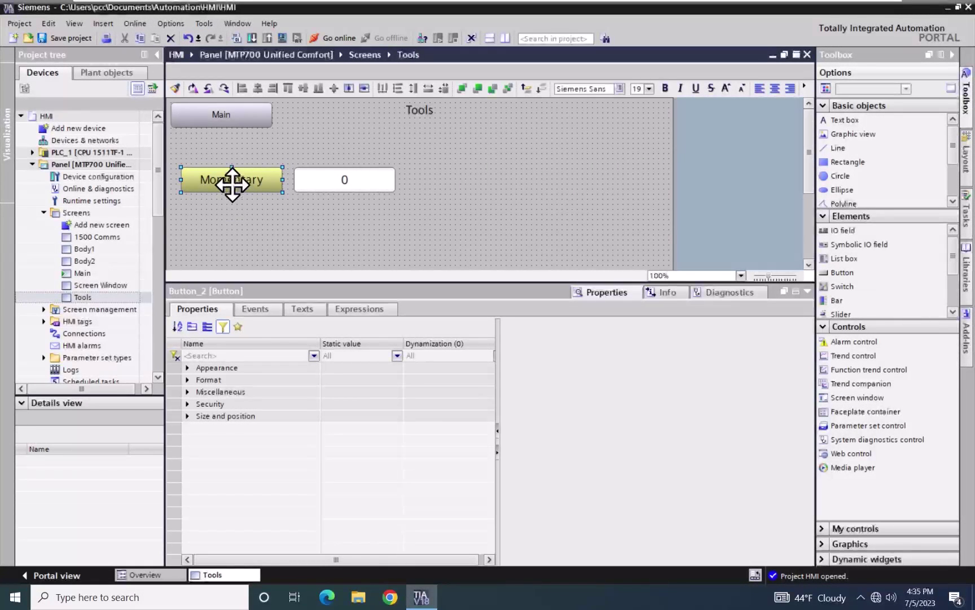
pyautogui.click(263, 308)
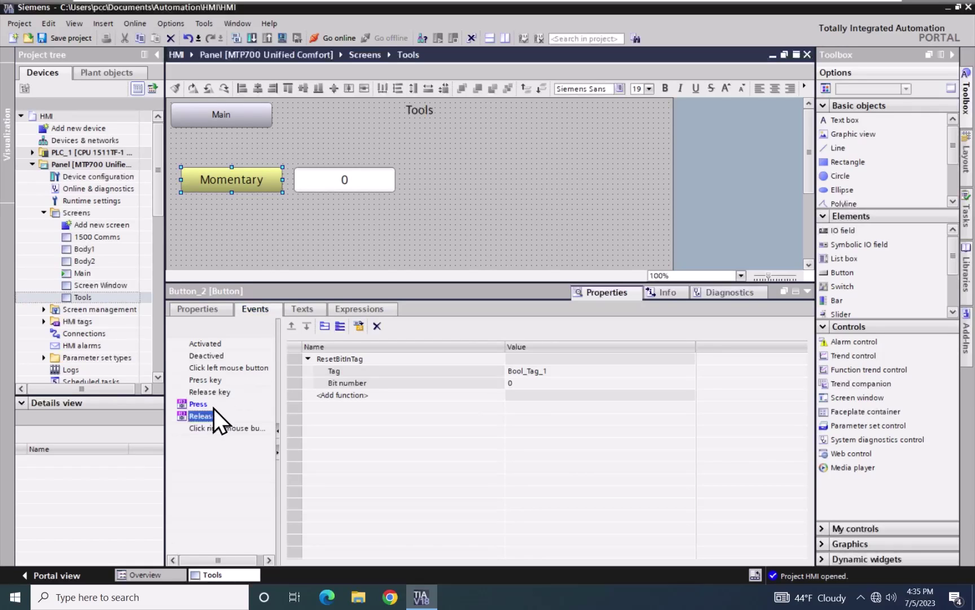
pyautogui.click(202, 405)
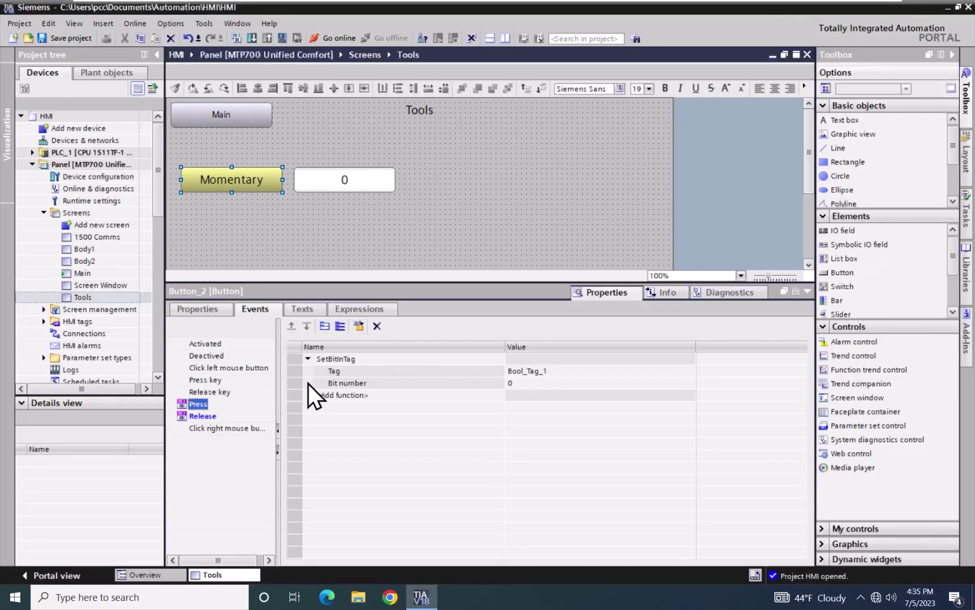
pyautogui.click(202, 416)
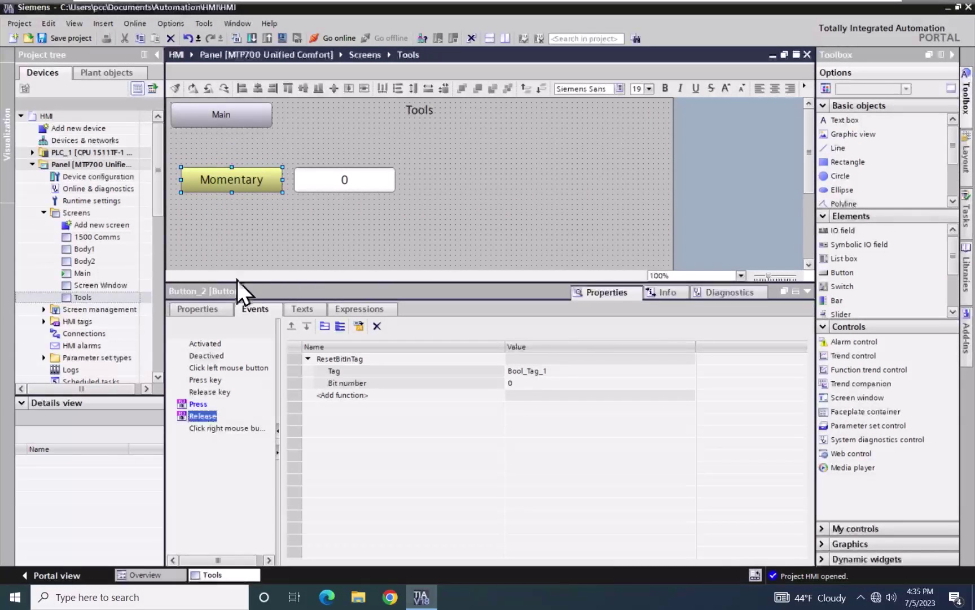
# Show the Momentary button's Appearance properties and list the Background - color dynamization types
pyautogui.click(214, 307)
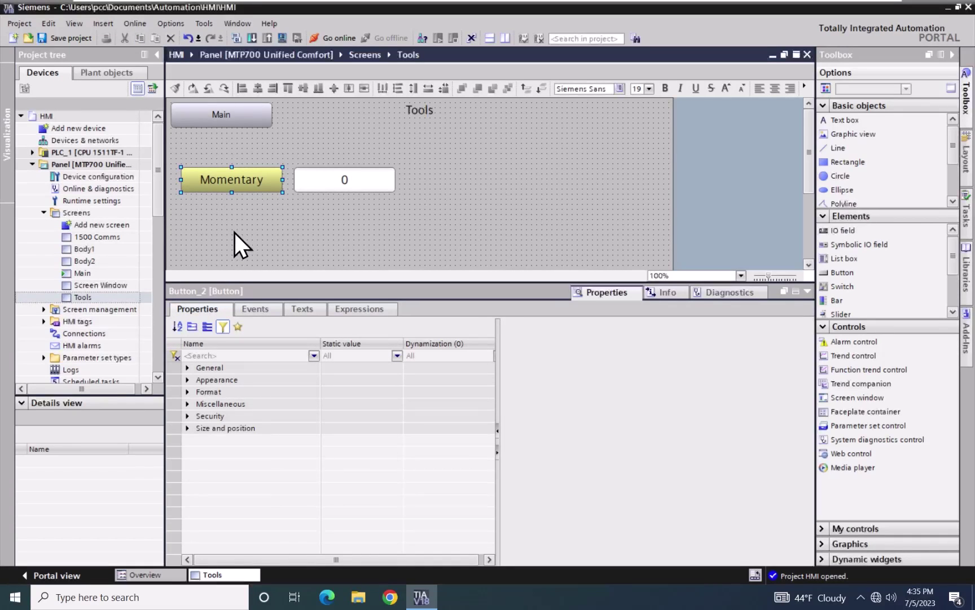
pyautogui.click(188, 382)
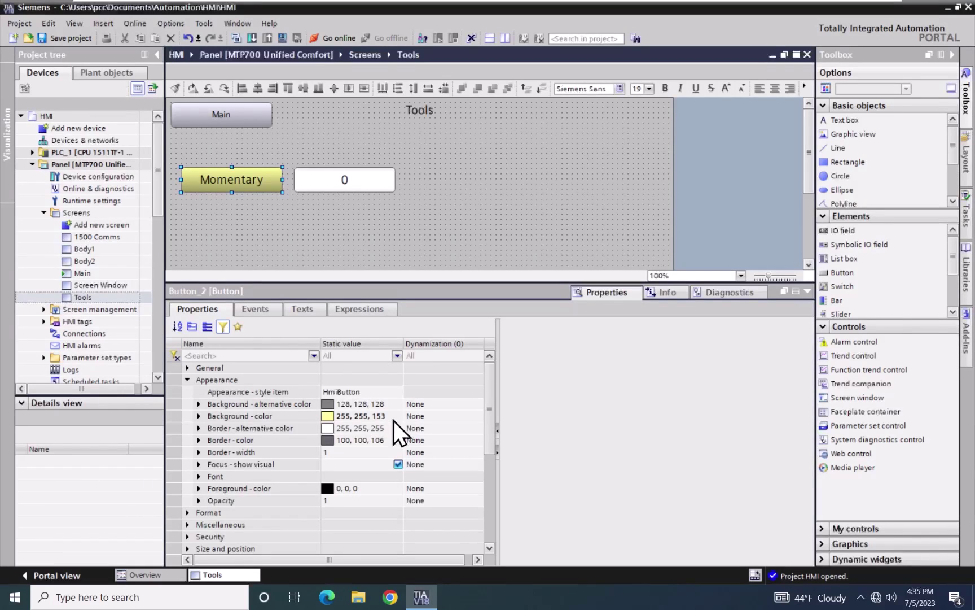
pyautogui.click(440, 419)
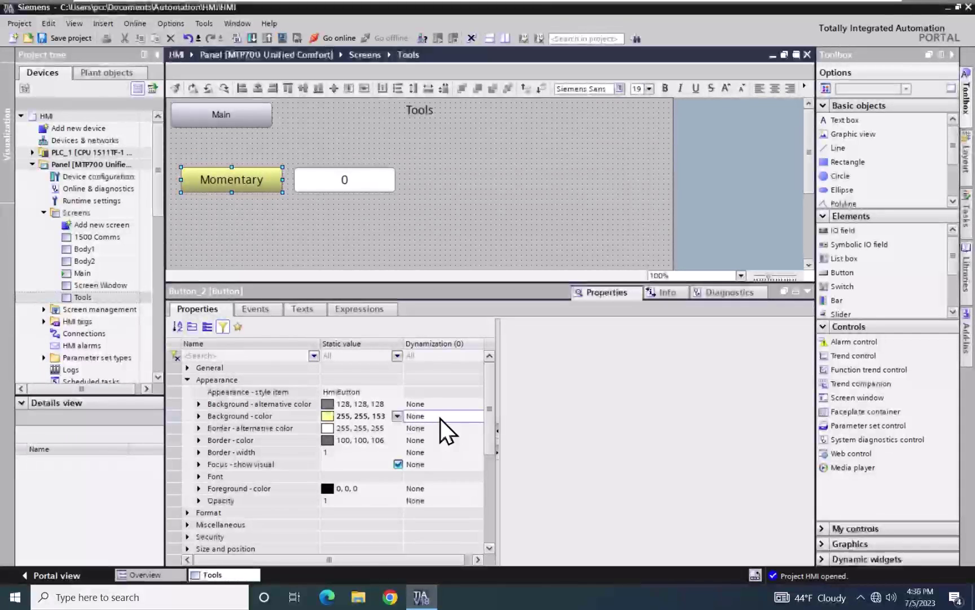
pyautogui.click(440, 419)
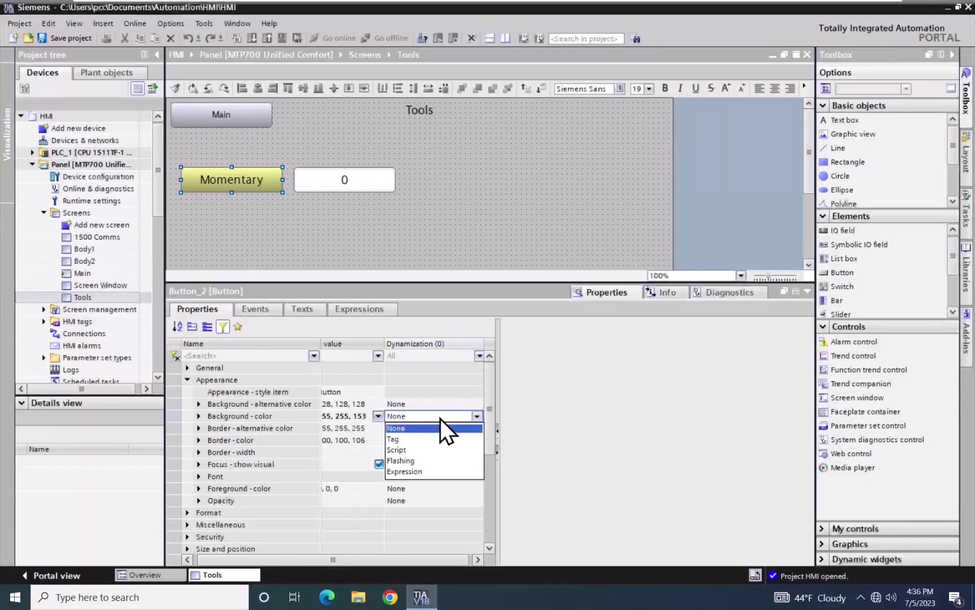
# Set Background - color dynamization to Tag using Range conditions 0 and 1
pyautogui.click(396, 439)
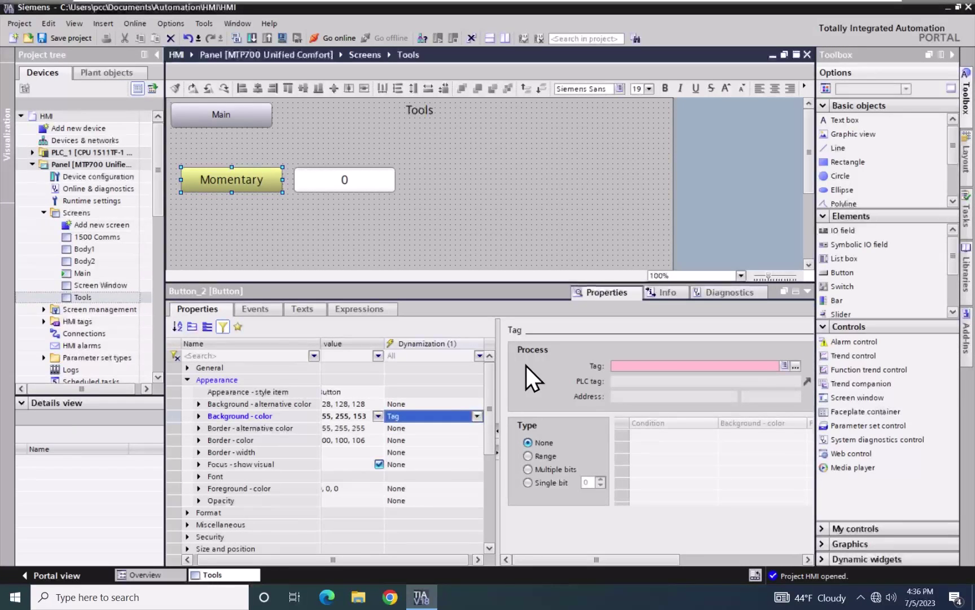
pyautogui.click(529, 455)
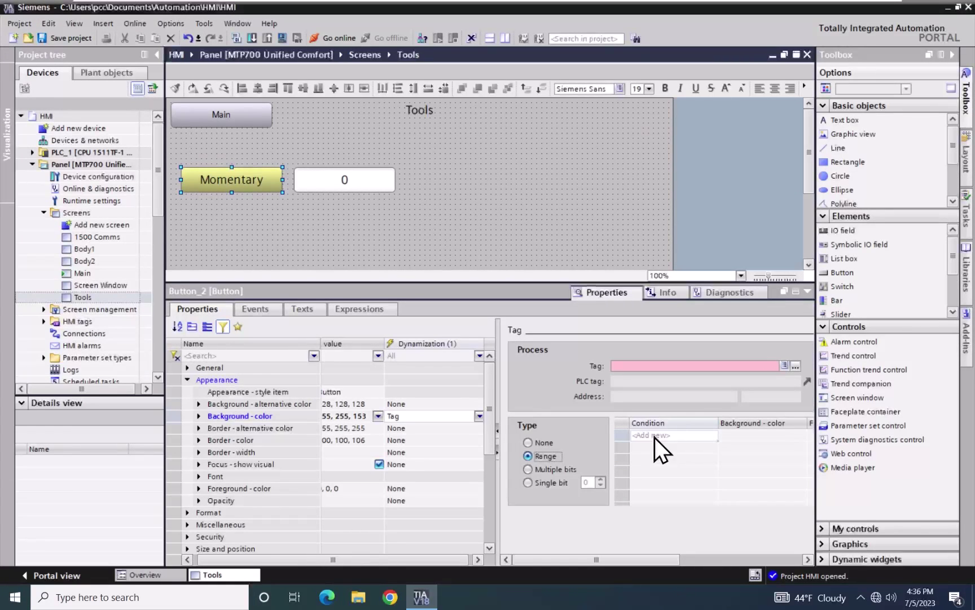
pyautogui.click(655, 436)
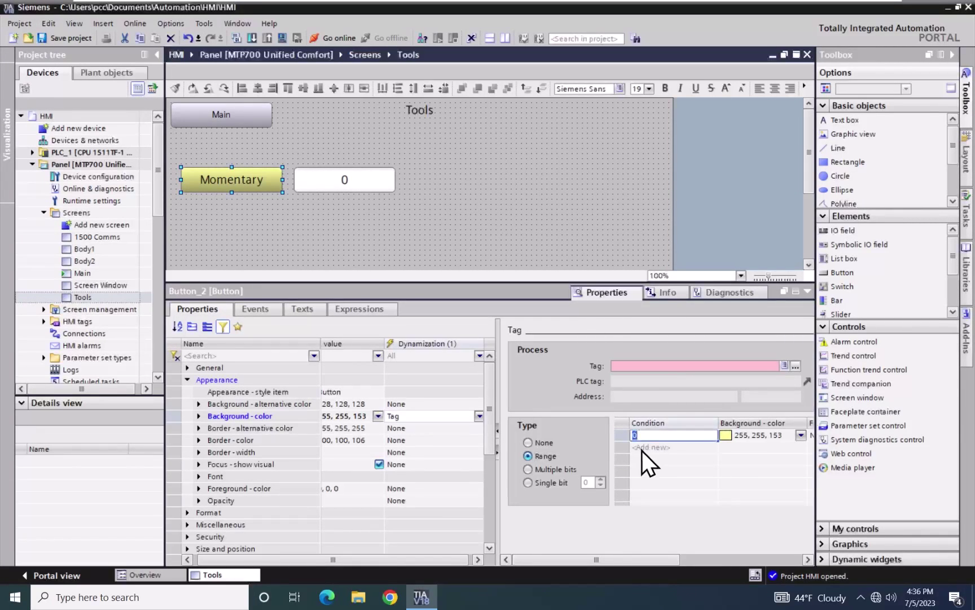
pyautogui.click(645, 449)
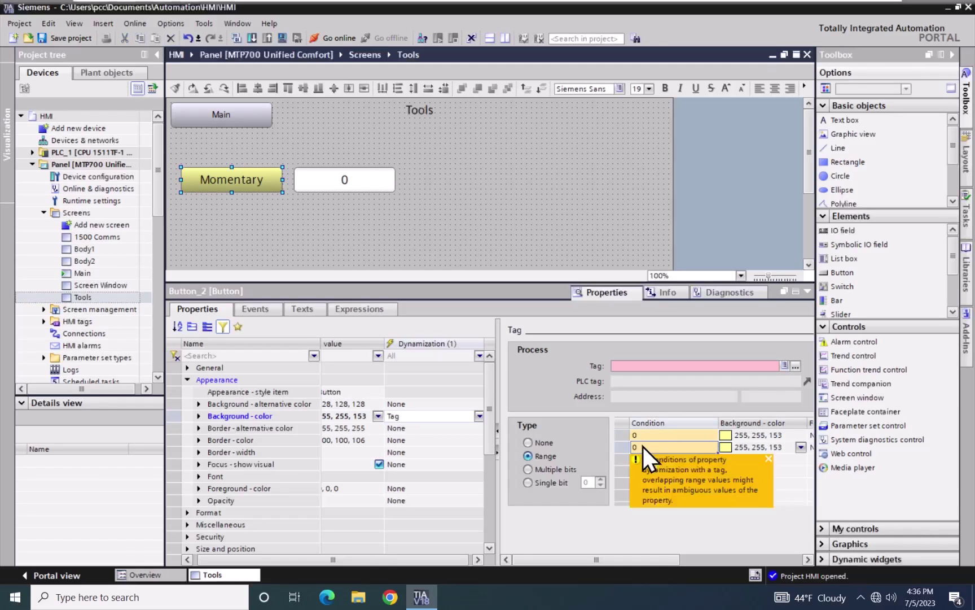
pyautogui.click(644, 446)
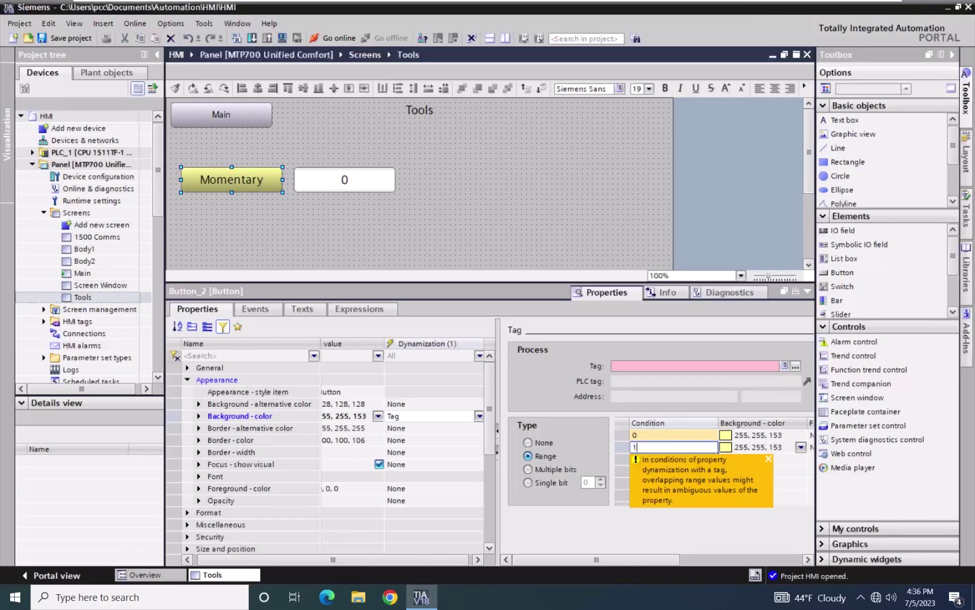
pyautogui.write('1')
pyautogui.press('Return')
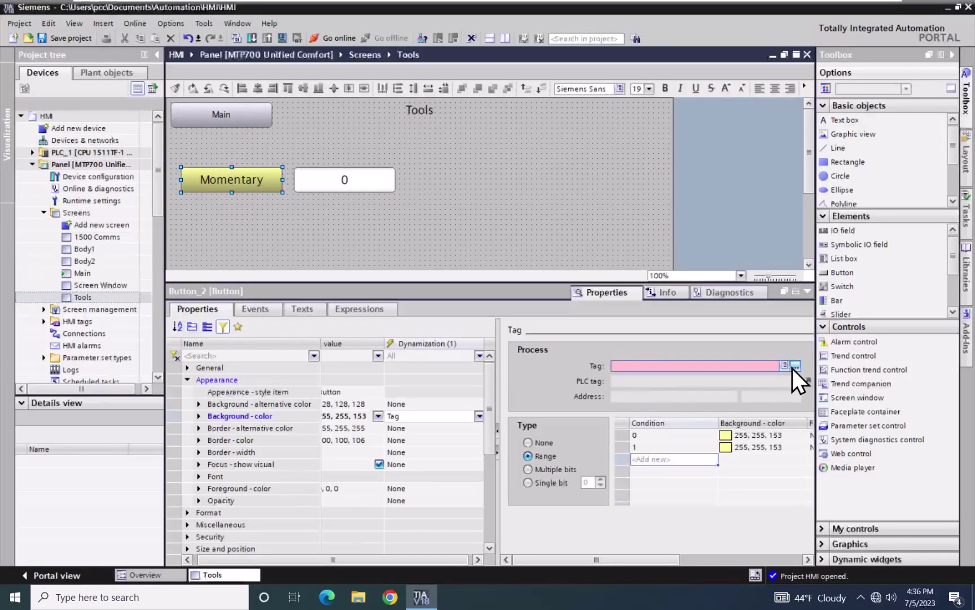
pyautogui.click(792, 368)
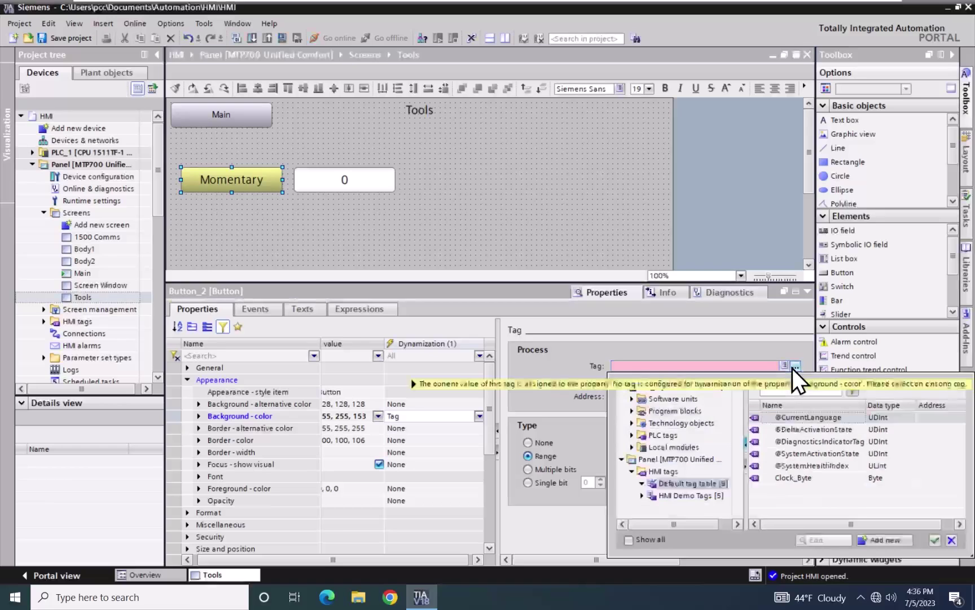
# Choose Bool_Tag_1 from HMI Demo Tags as the background colour's process tag
pyautogui.click(656, 496)
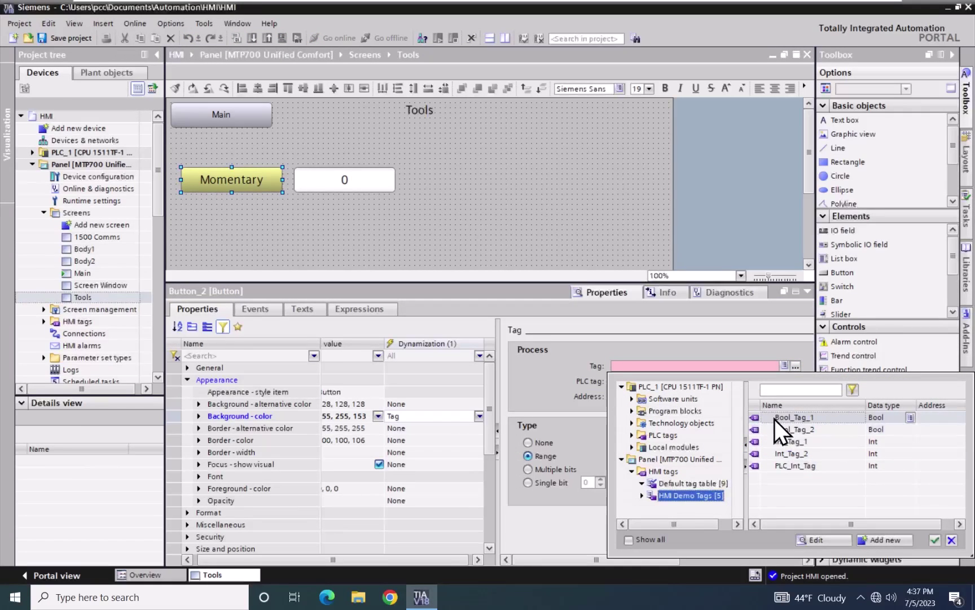
pyautogui.click(750, 418)
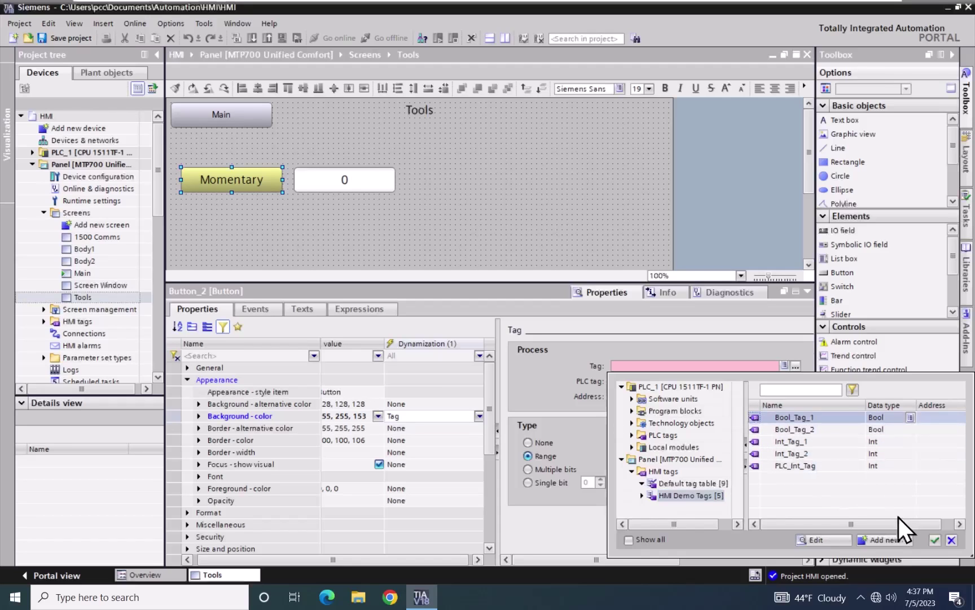
pyautogui.click(934, 540)
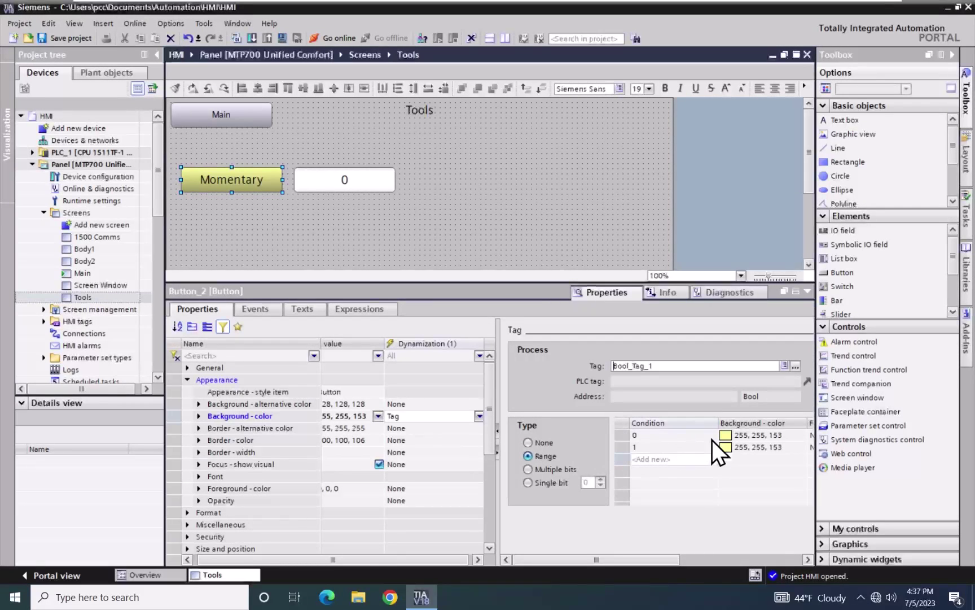
pyautogui.click(742, 448)
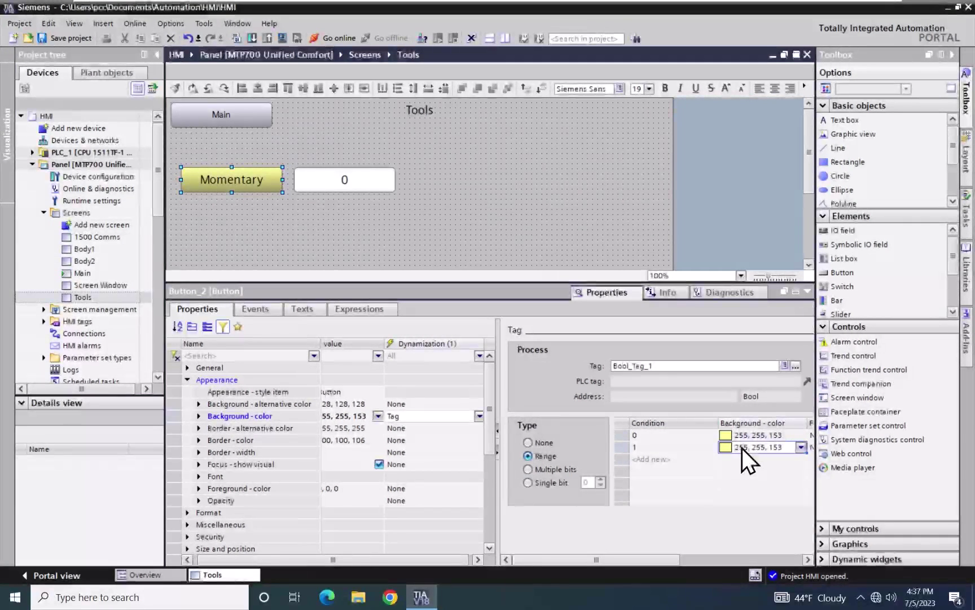
# Set condition 1's background colour to green (0, 255, 0)
pyautogui.click(797, 449)
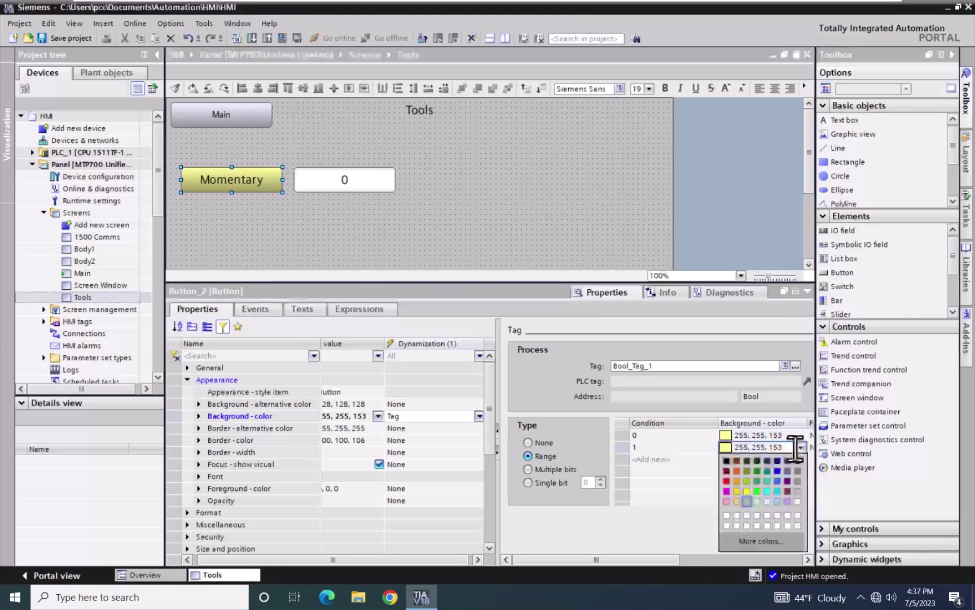
pyautogui.click(758, 493)
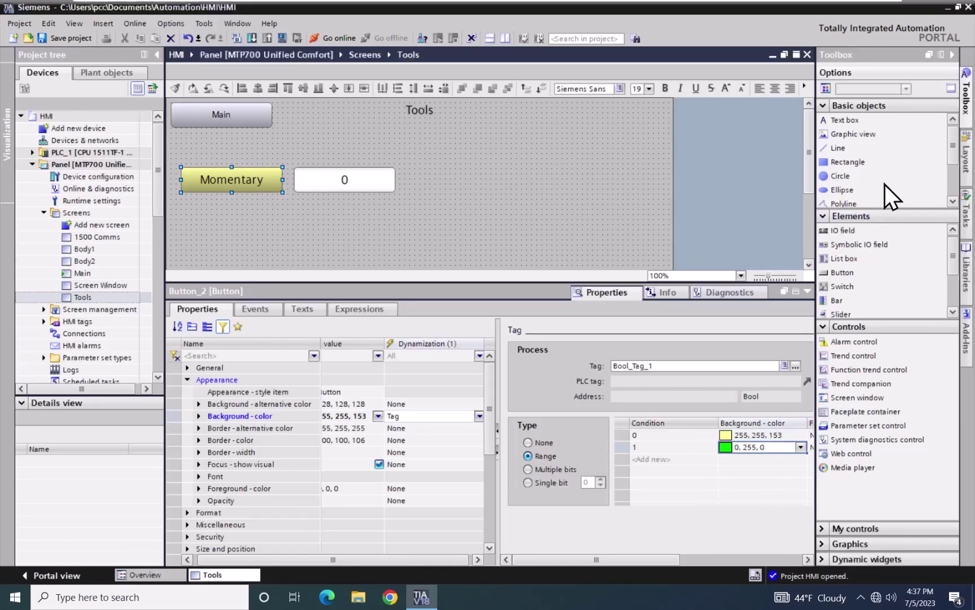
pyautogui.click(950, 56)
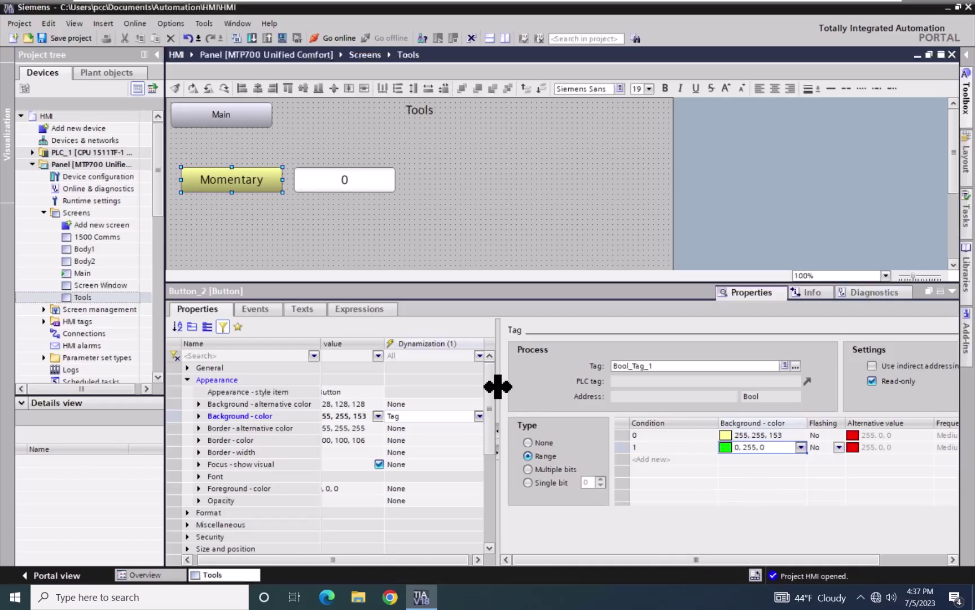
pyautogui.moveTo(500, 385); pyautogui.dragTo(472, 395)
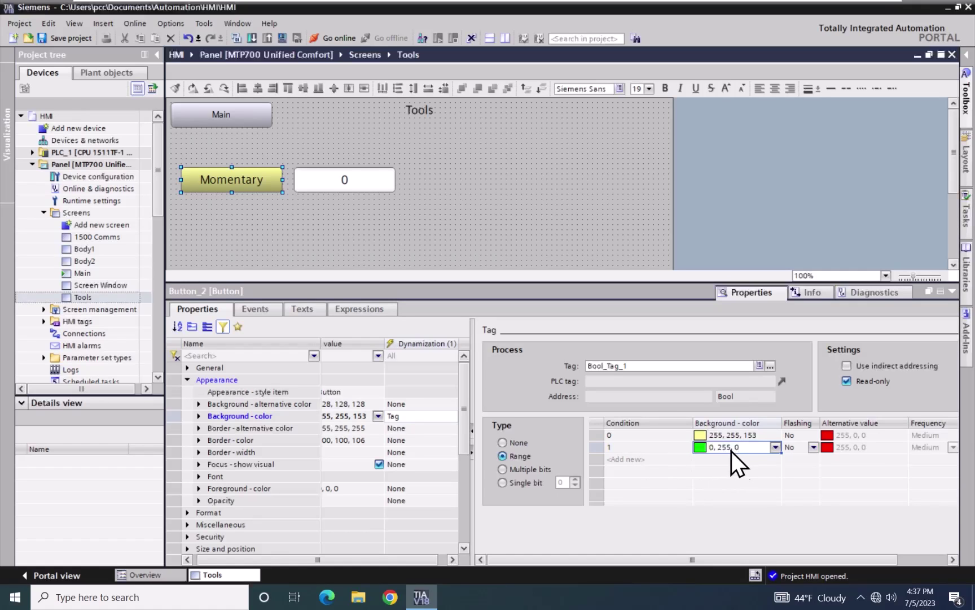
# Toggle condition 1's flashing to Yes and back to No, and pick the Circle tool
pyautogui.click(814, 447)
pyautogui.click(813, 449)
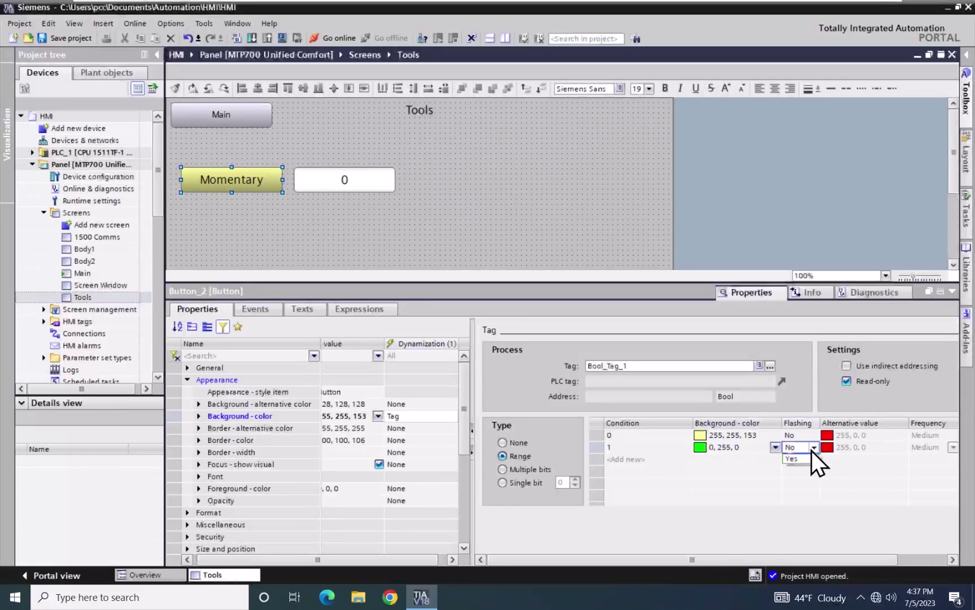
pyautogui.click(802, 464)
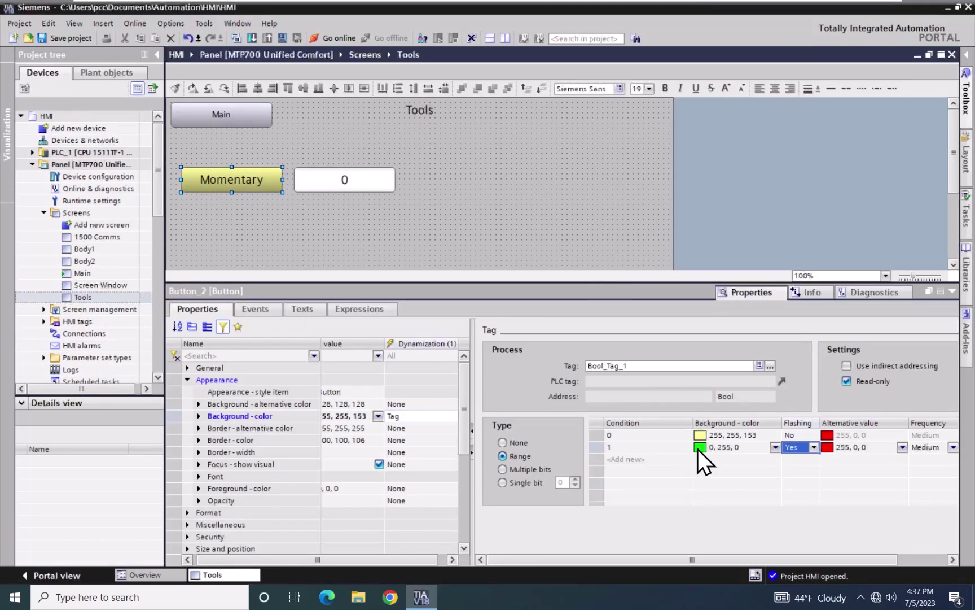
pyautogui.click(814, 448)
pyautogui.click(792, 459)
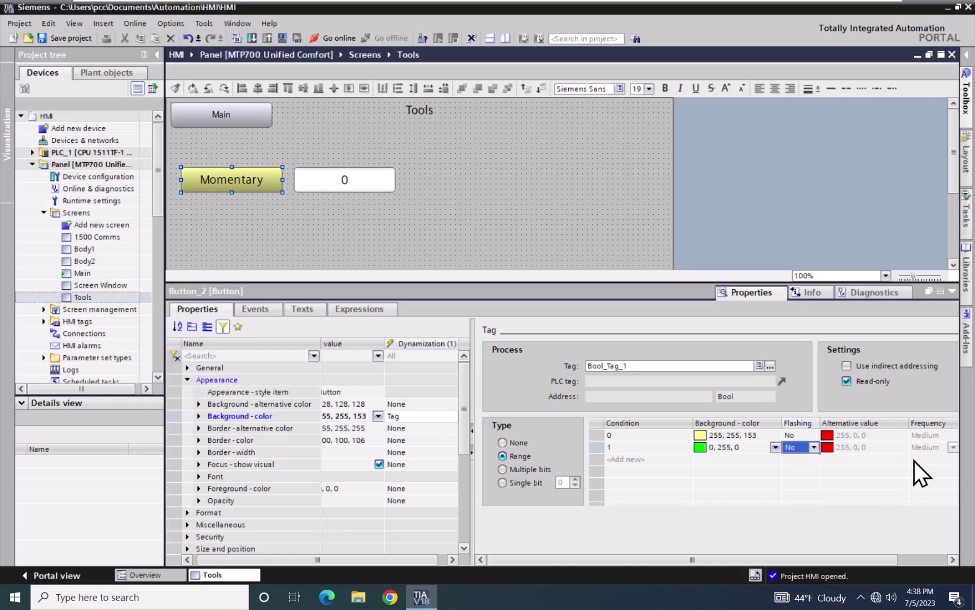
pyautogui.click(965, 76)
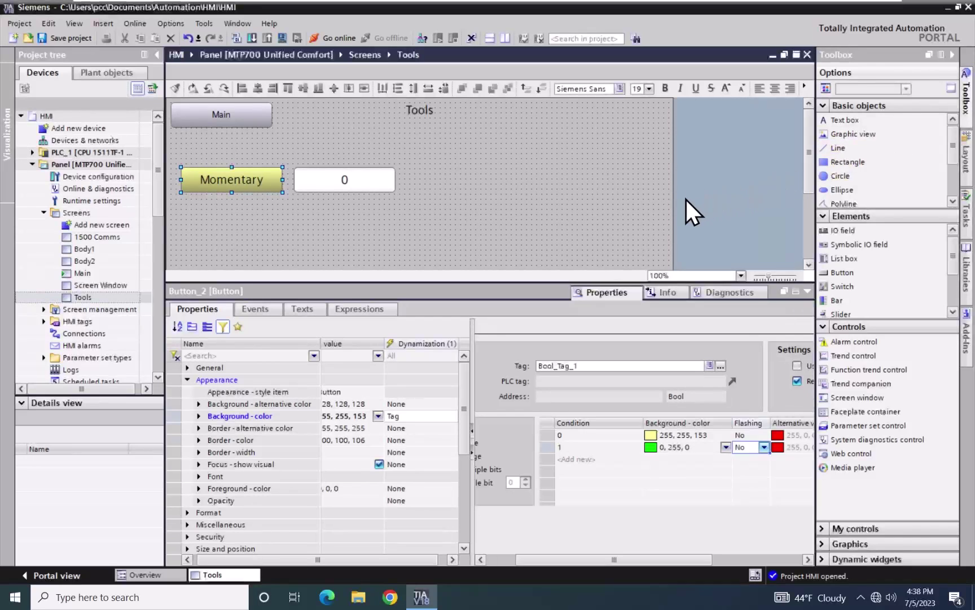
pyautogui.click(823, 174)
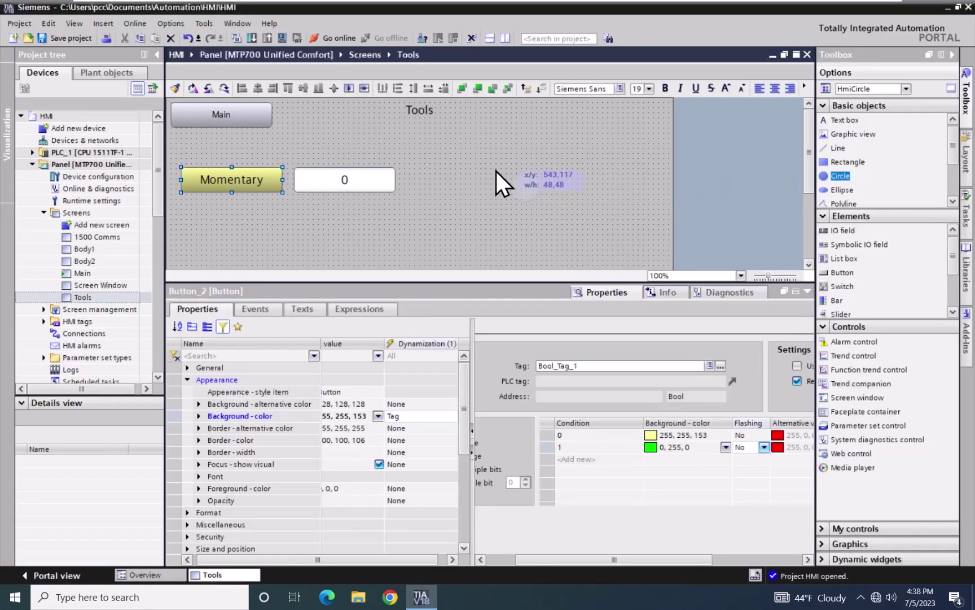
# Draw a circle right of the IO field and align it horizontally with the IO field
pyautogui.click(410, 174)
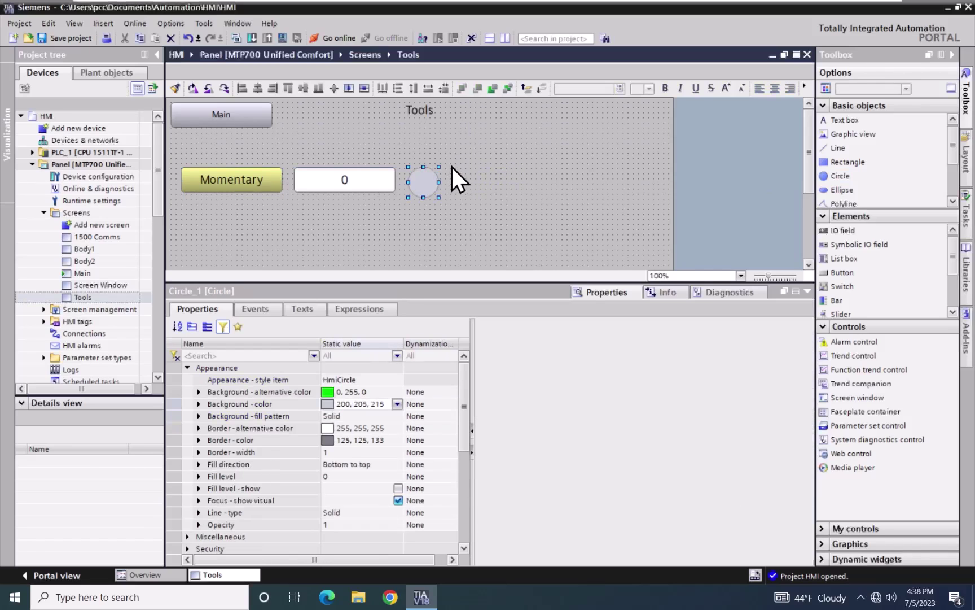
pyautogui.moveTo(439, 166); pyautogui.dragTo(472, 150)
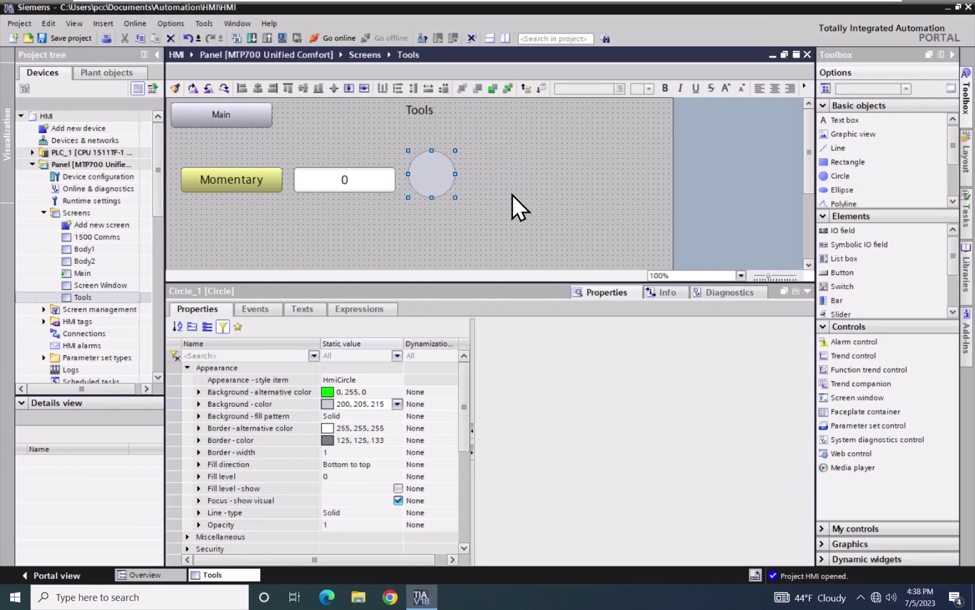
pyautogui.click(366, 180)
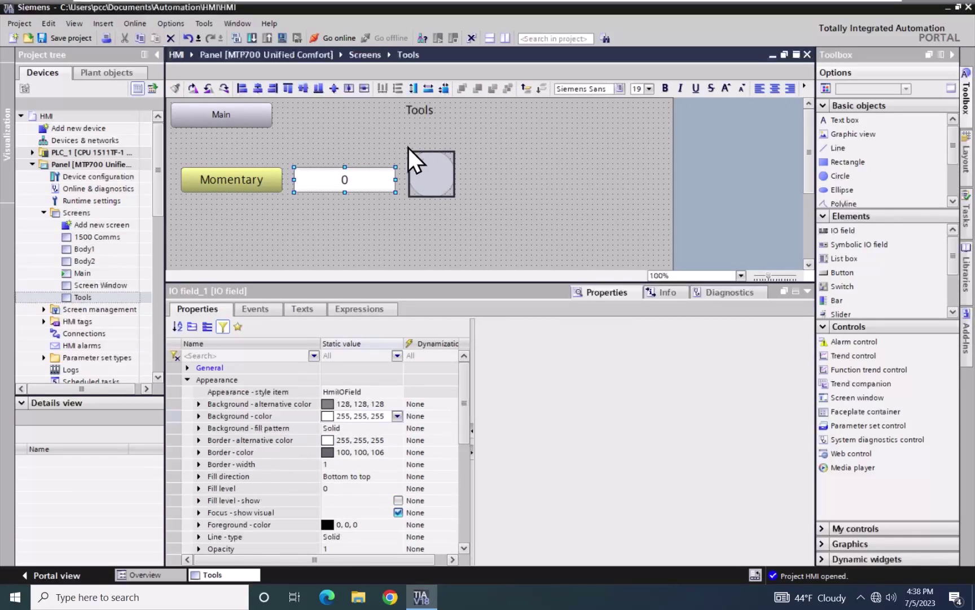
pyautogui.click(302, 88)
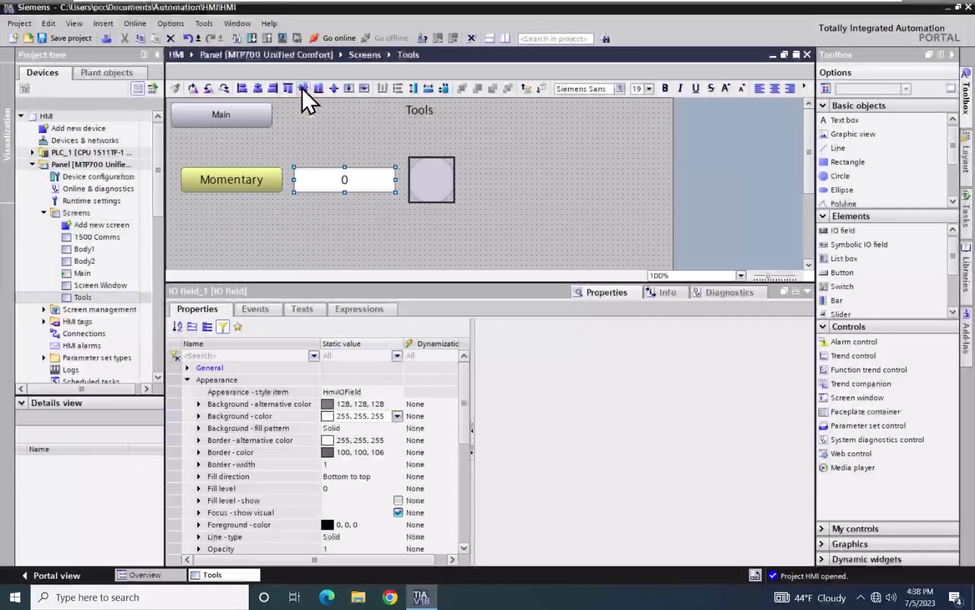
pyautogui.click(542, 174)
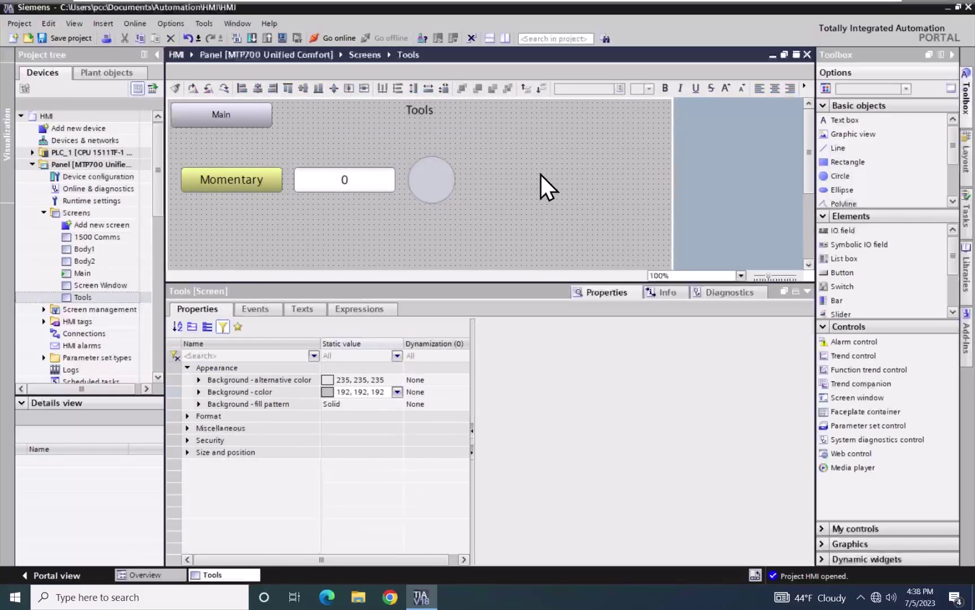
# Set Circle_1's background colour to the bright green swatch (0, 255, 0)
pyautogui.click(430, 183)
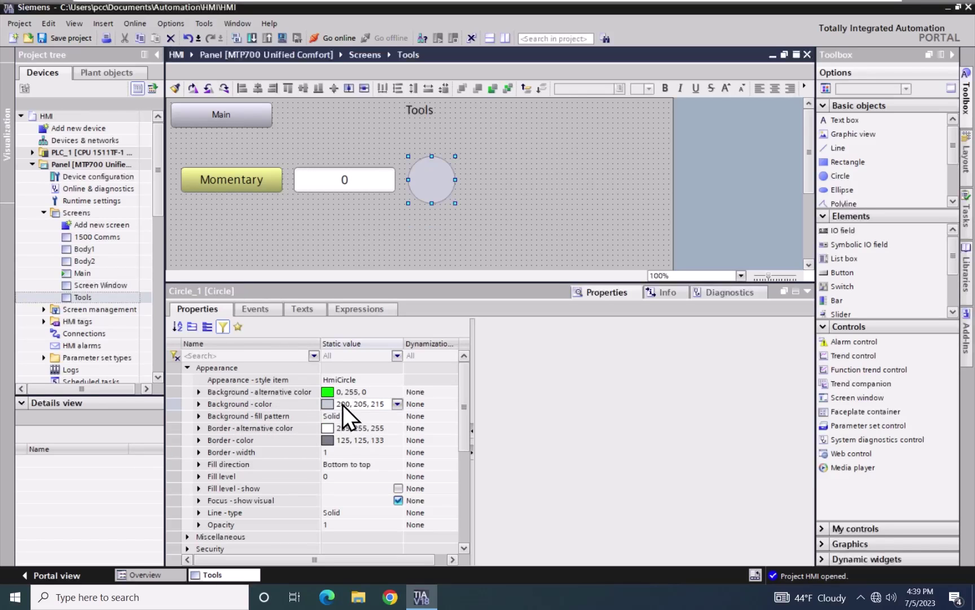
pyautogui.click(397, 403)
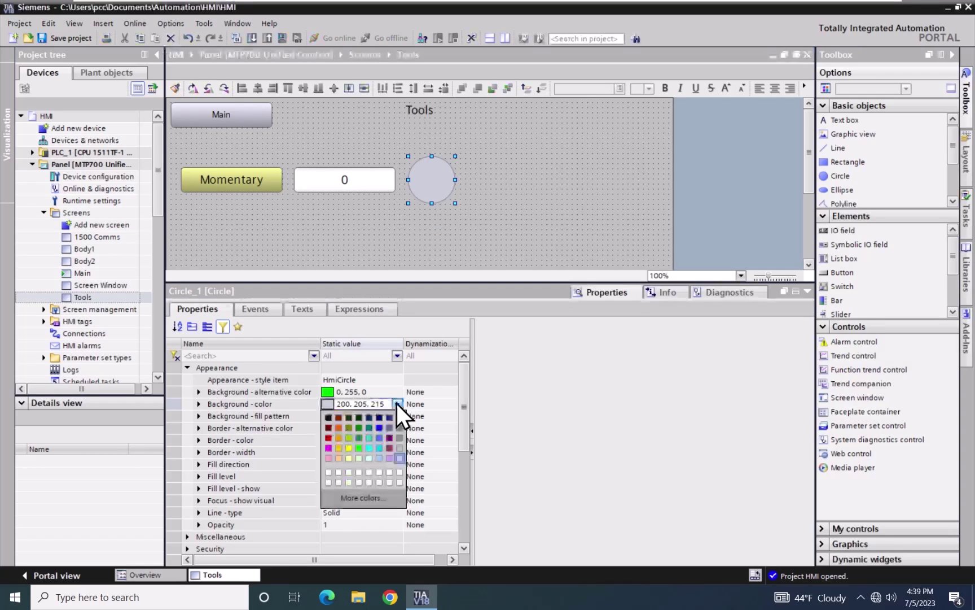
pyautogui.click(358, 448)
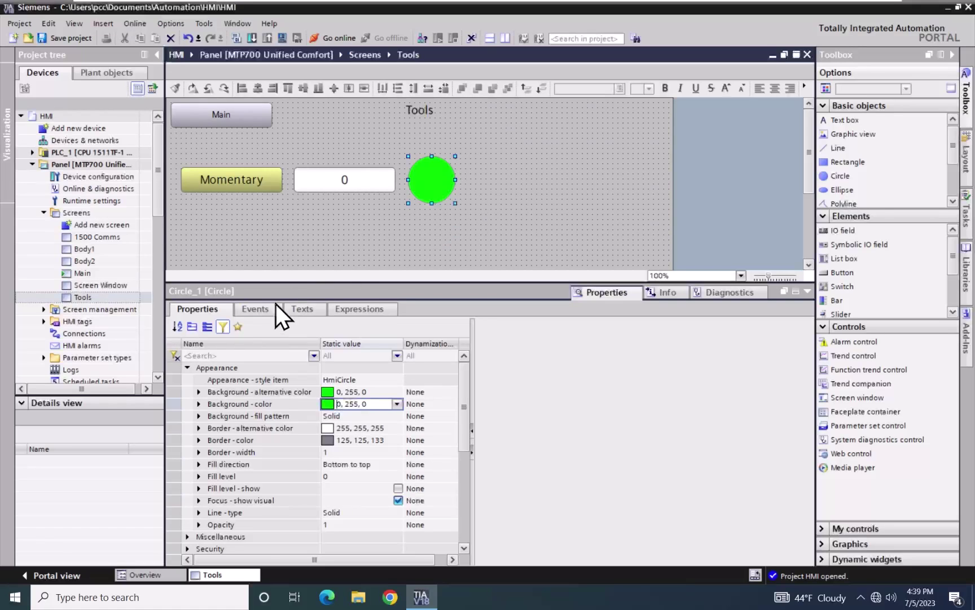
# Set Circle_1's Visibility dynamization under Miscellaneous to Tag
pyautogui.click(187, 368)
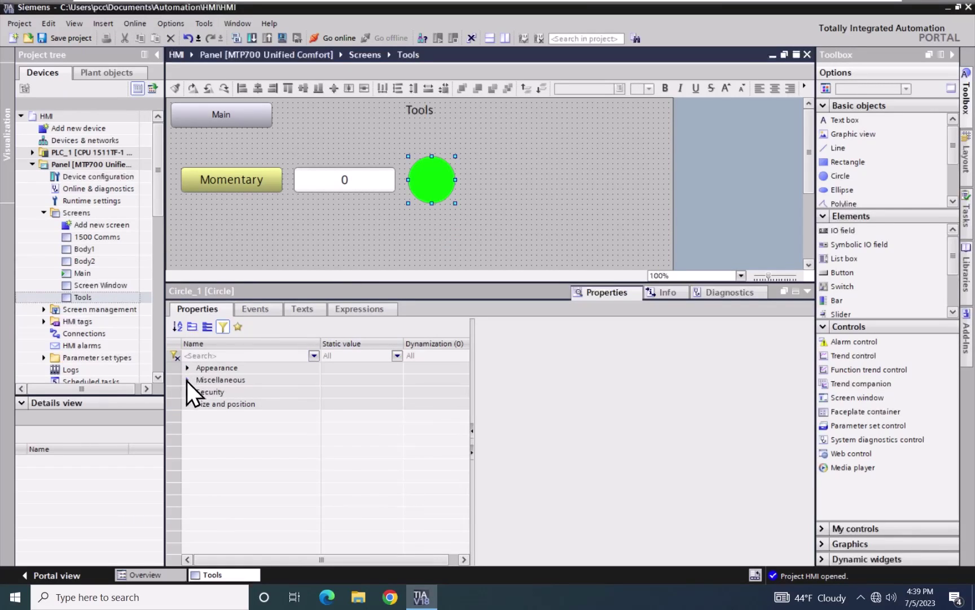
pyautogui.click(186, 380)
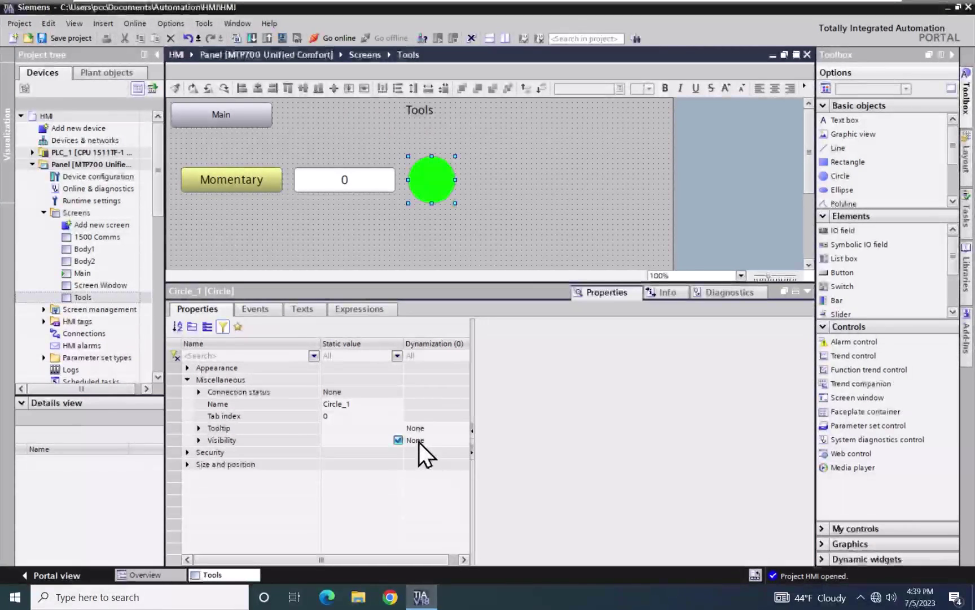
pyautogui.click(419, 442)
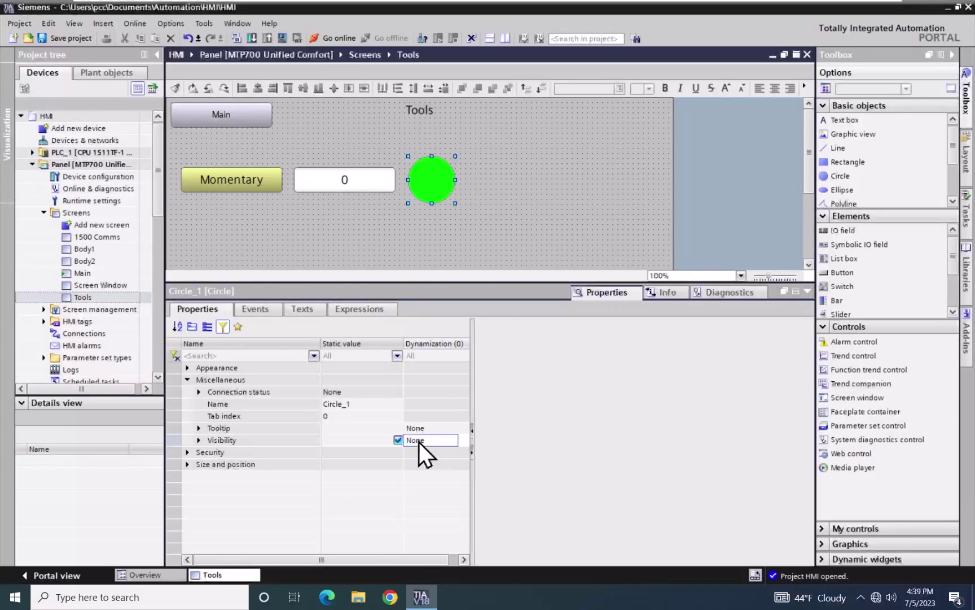
pyautogui.click(419, 442)
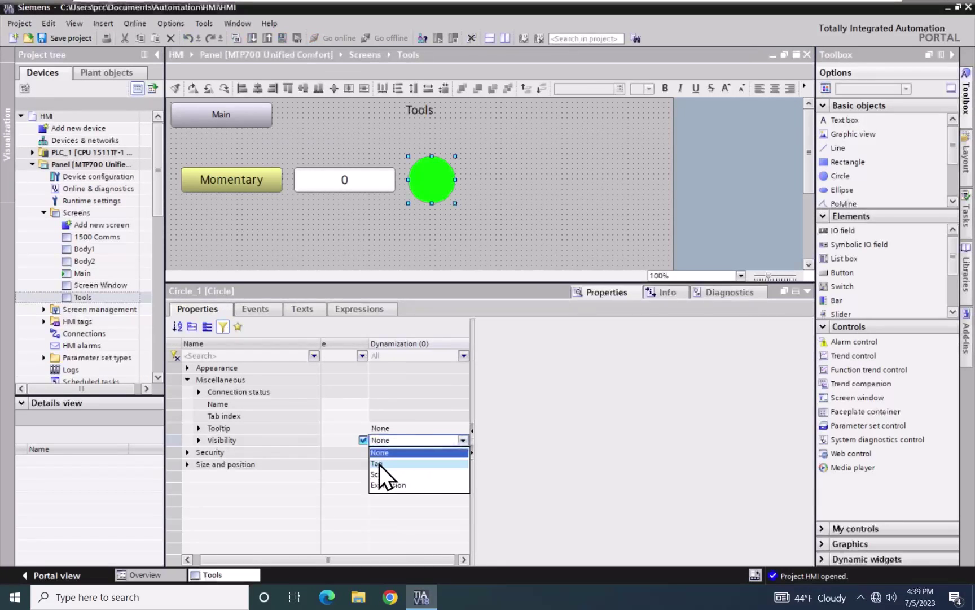
pyautogui.click(379, 464)
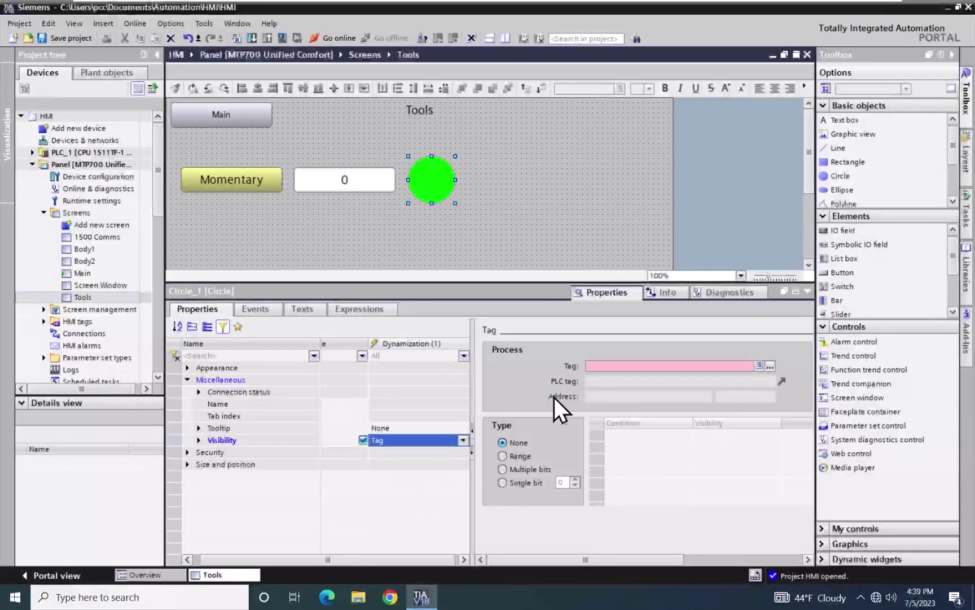
# Choose Bool_Tag_1 as the tag controlling Circle_1's visibility
pyautogui.click(770, 366)
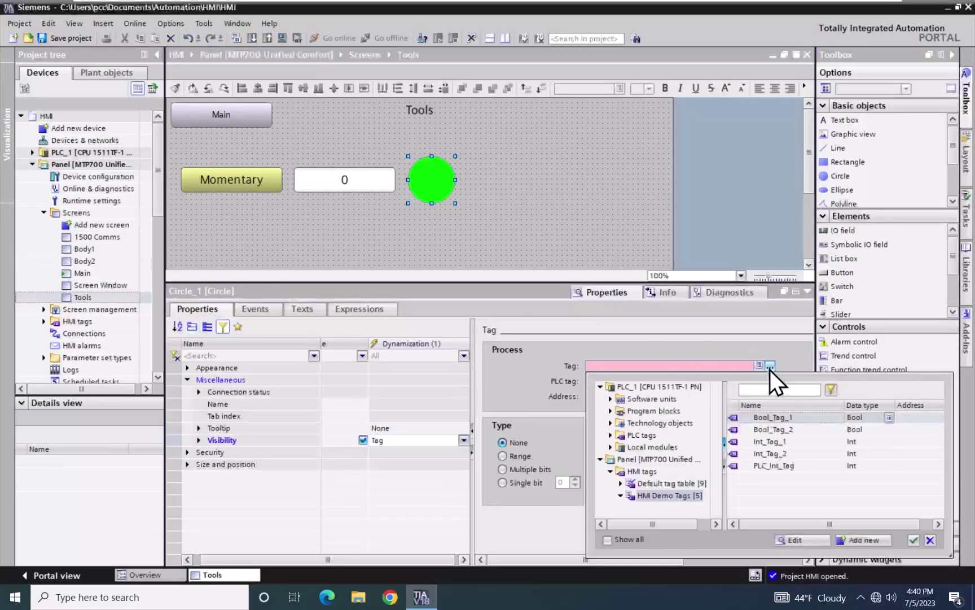
pyautogui.click(735, 418)
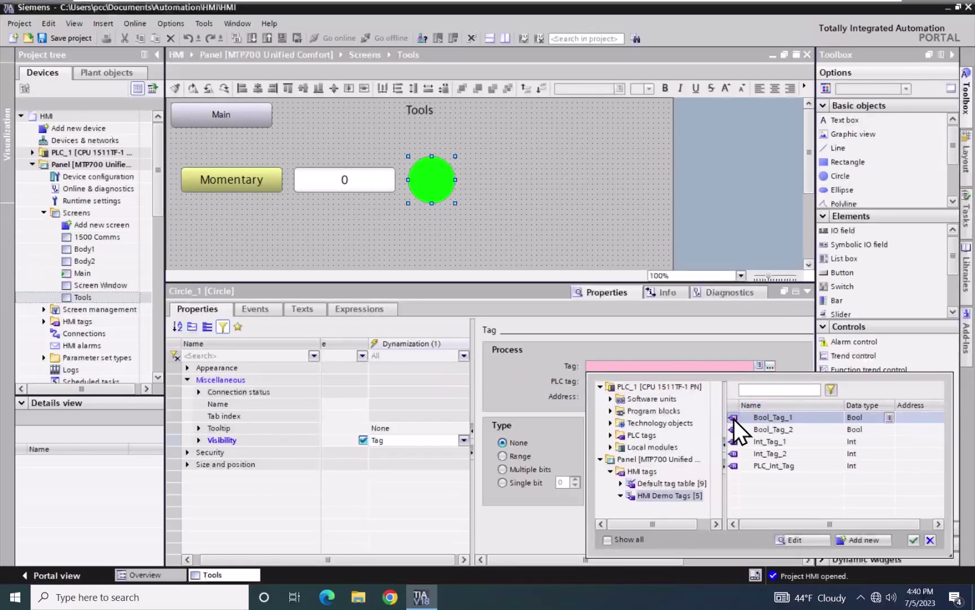
pyautogui.click(914, 540)
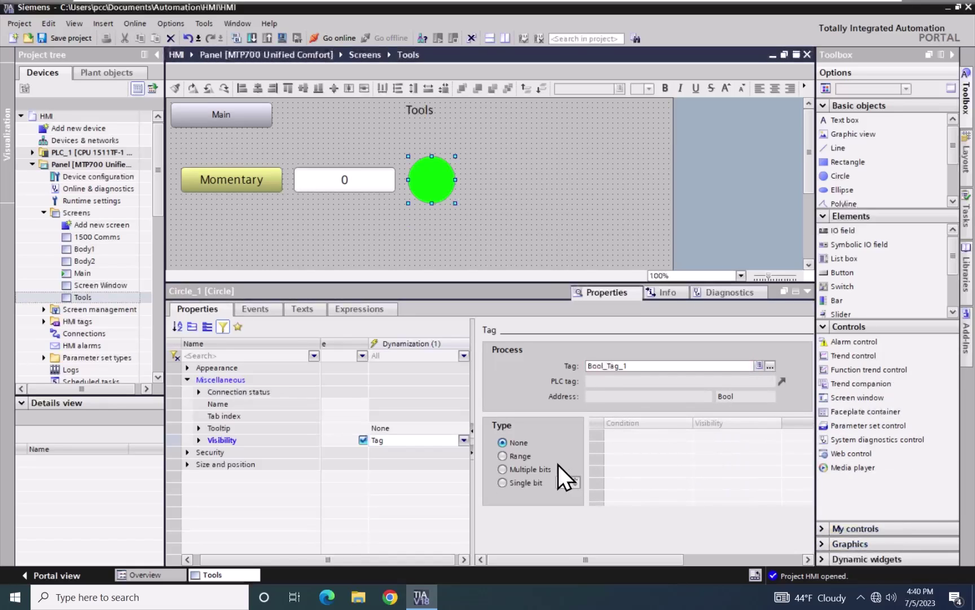
# Use Range visibility conditions, adding values 0 and 1
pyautogui.click(502, 456)
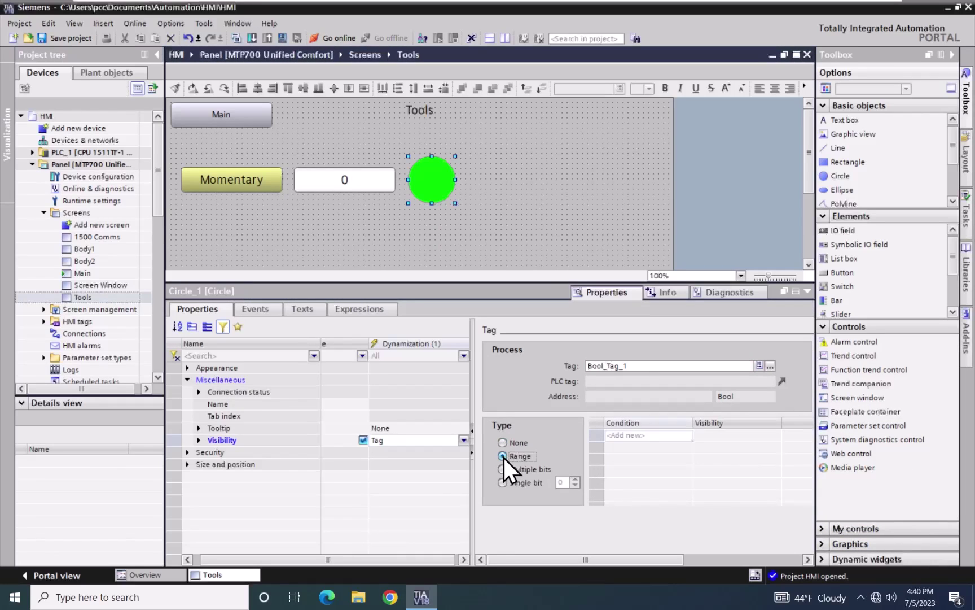
pyautogui.click(625, 437)
pyautogui.click(619, 449)
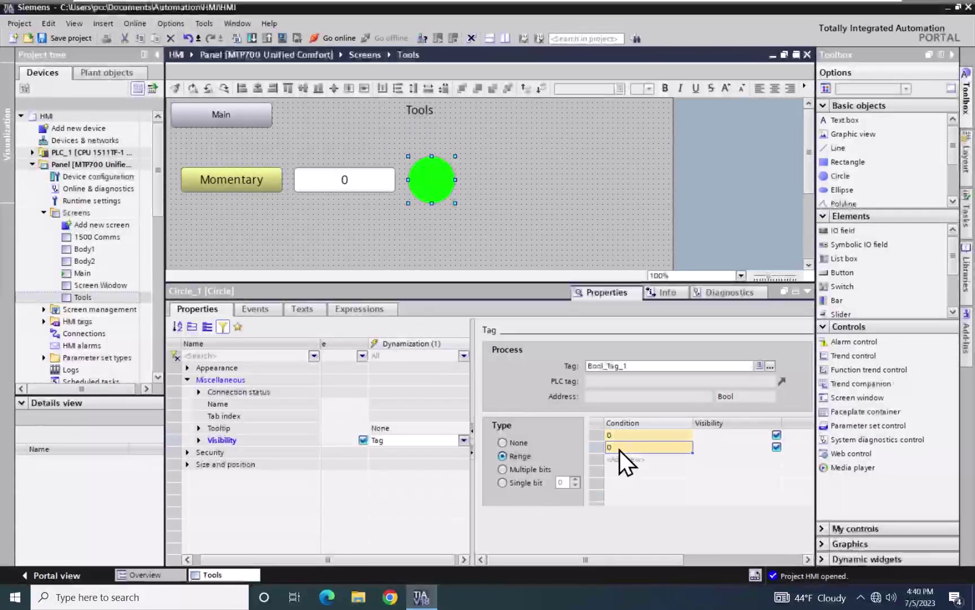
pyautogui.write('1')
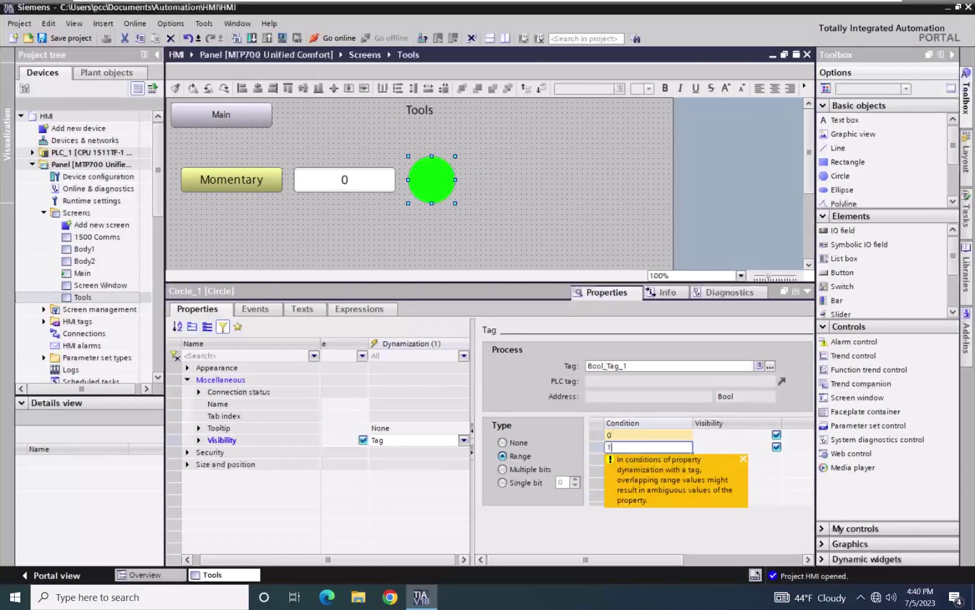
pyautogui.press('Return')
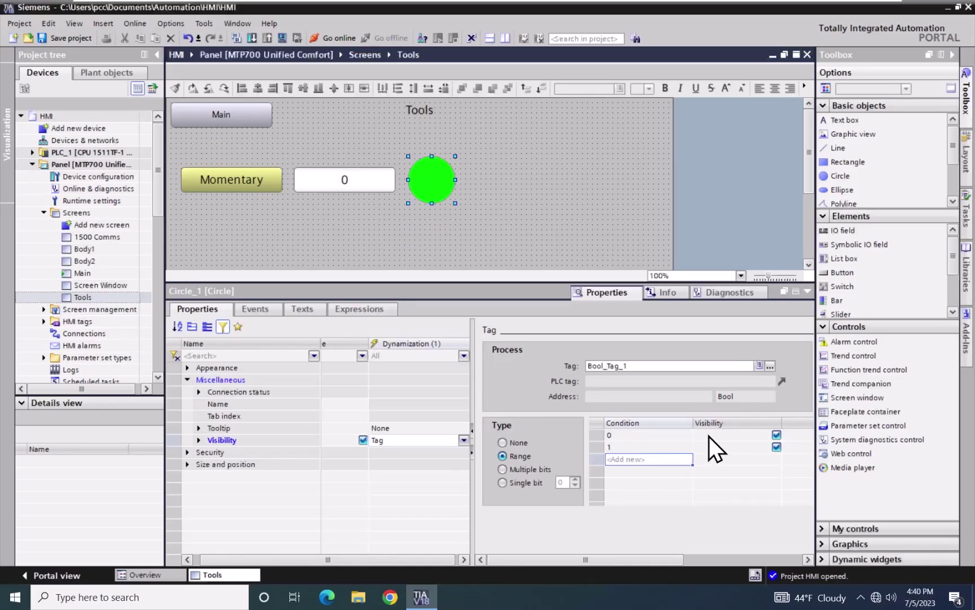
# Uncheck Visibility on the condition 0 row and select the Panel in the Project tree
pyautogui.click(775, 435)
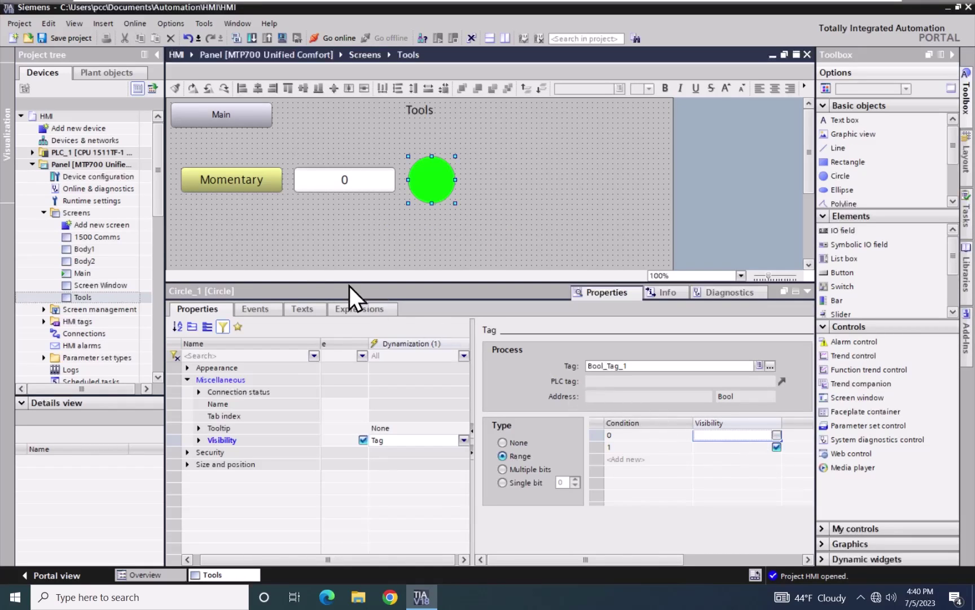
pyautogui.click(42, 165)
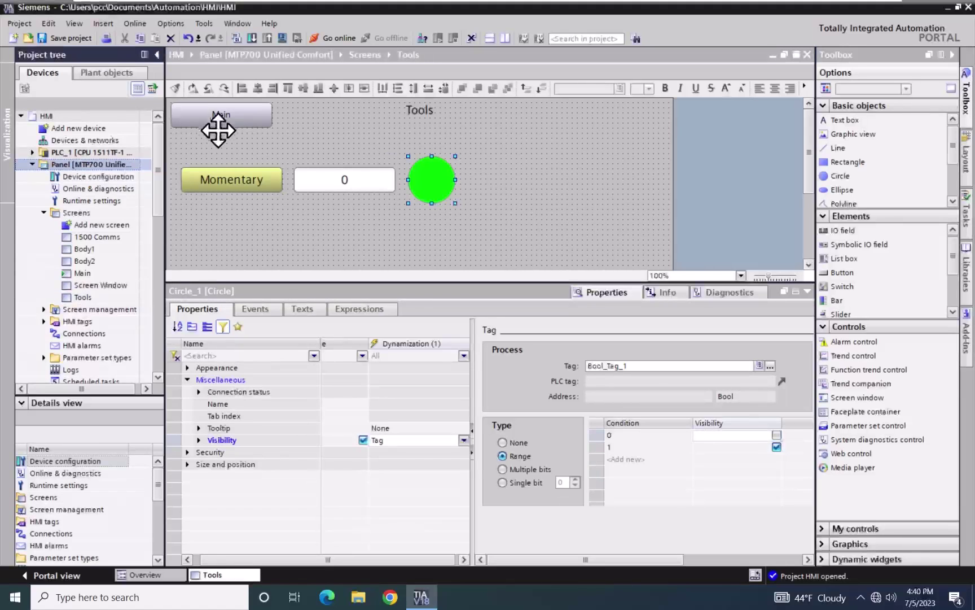
# Load the panel into simulated runtime without keeping current user administration data, then switch to Chrome
pyautogui.click(280, 36)
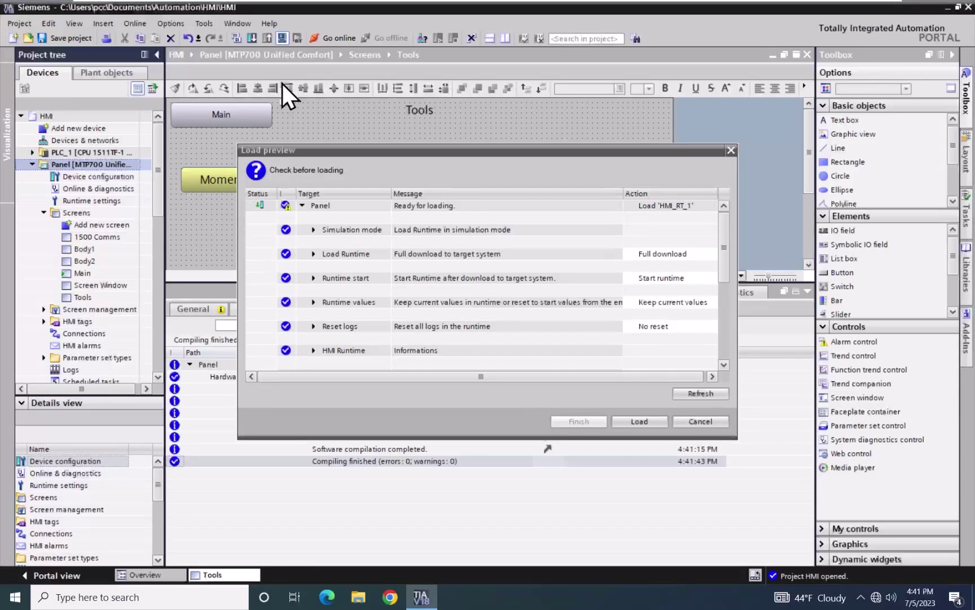
pyautogui.click(314, 302)
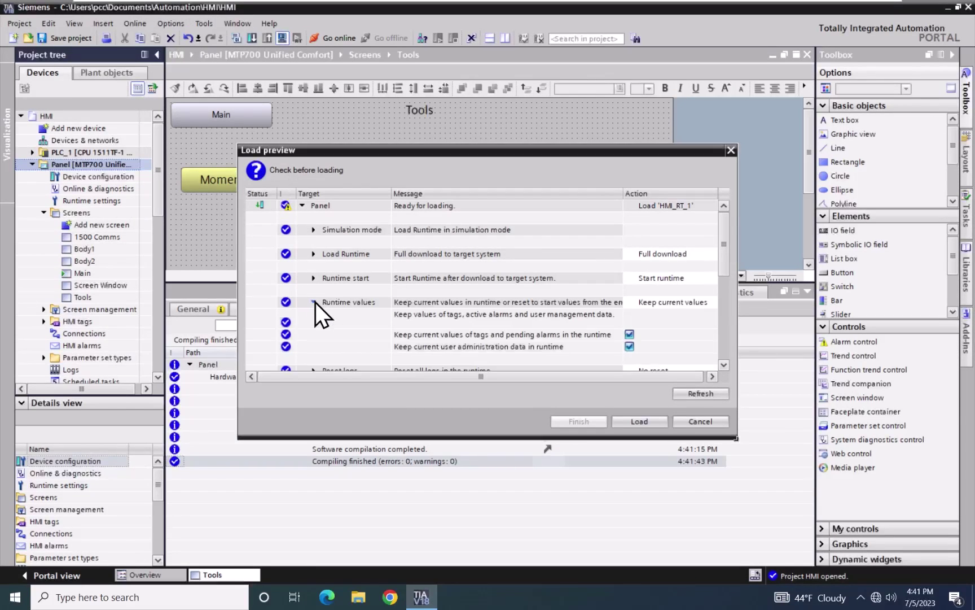
pyautogui.click(629, 346)
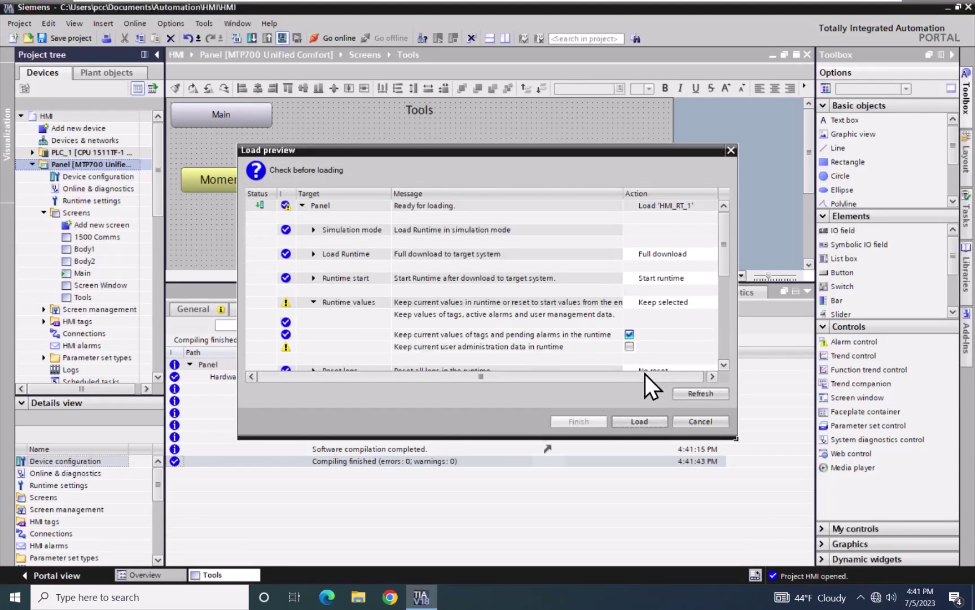
pyautogui.click(639, 421)
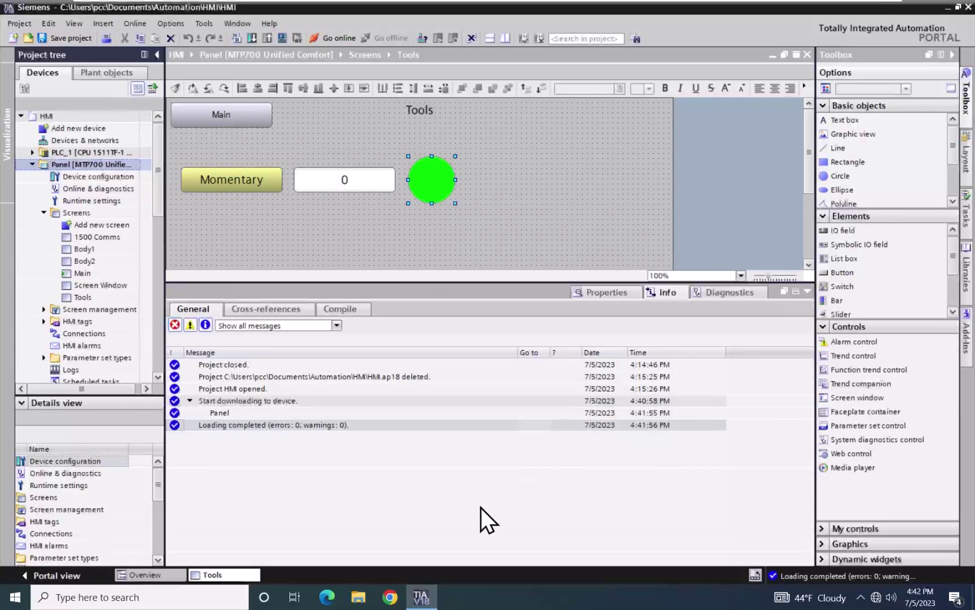
pyautogui.click(391, 596)
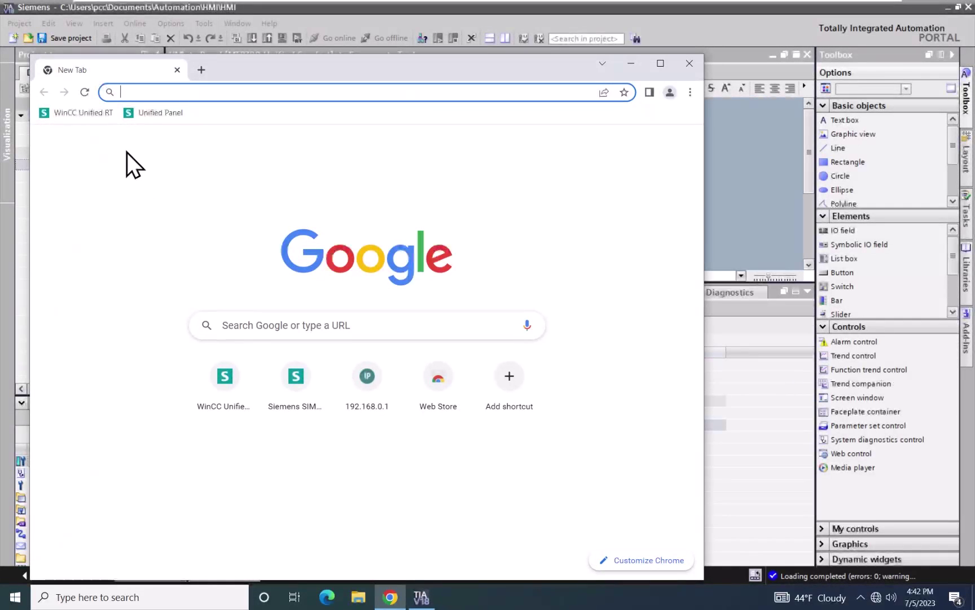
# Sign in to the WinCC Unified RT web page with the saved username and account password
pyautogui.click(80, 114)
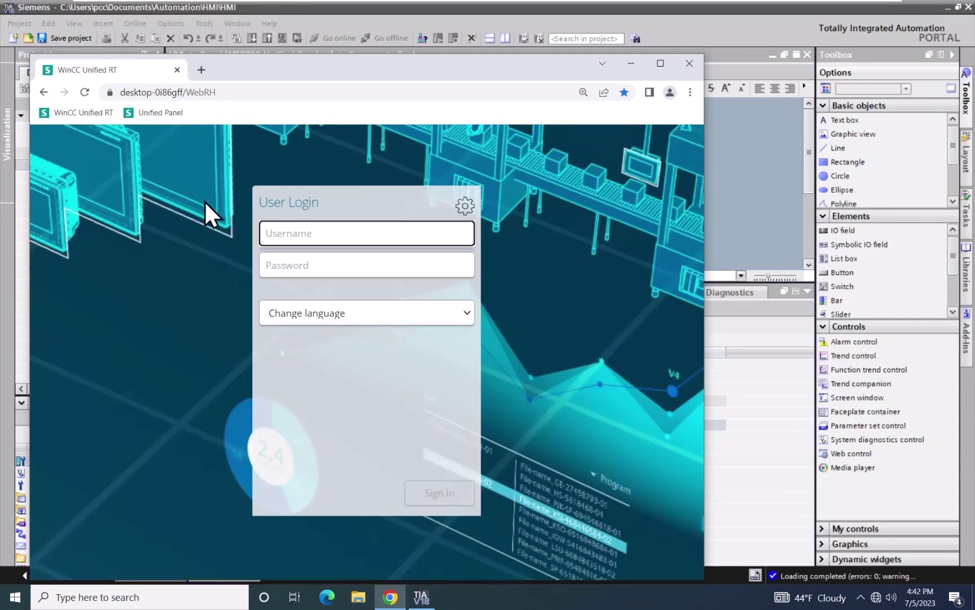
pyautogui.click(274, 232)
pyautogui.click(337, 267)
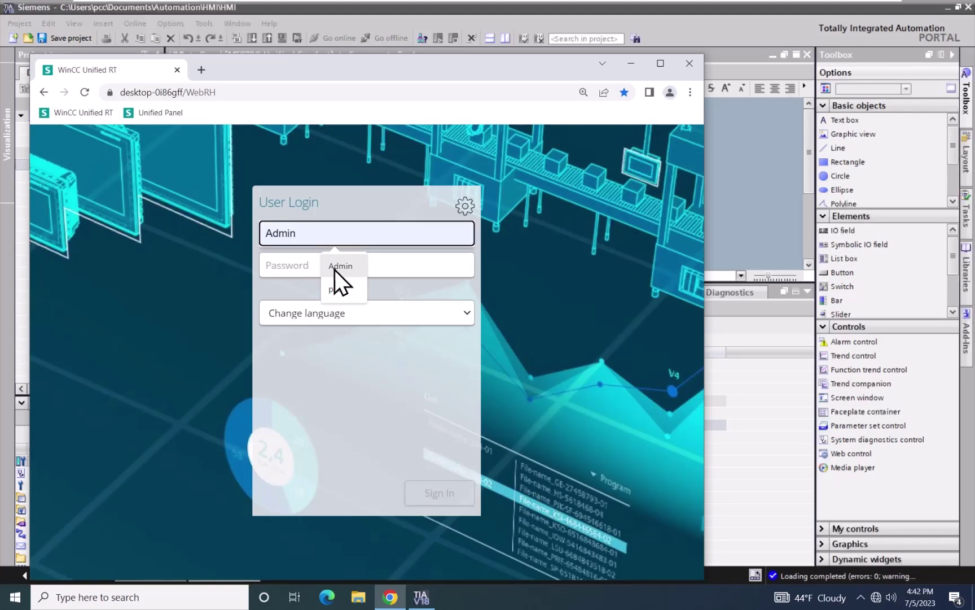
pyautogui.click(286, 265)
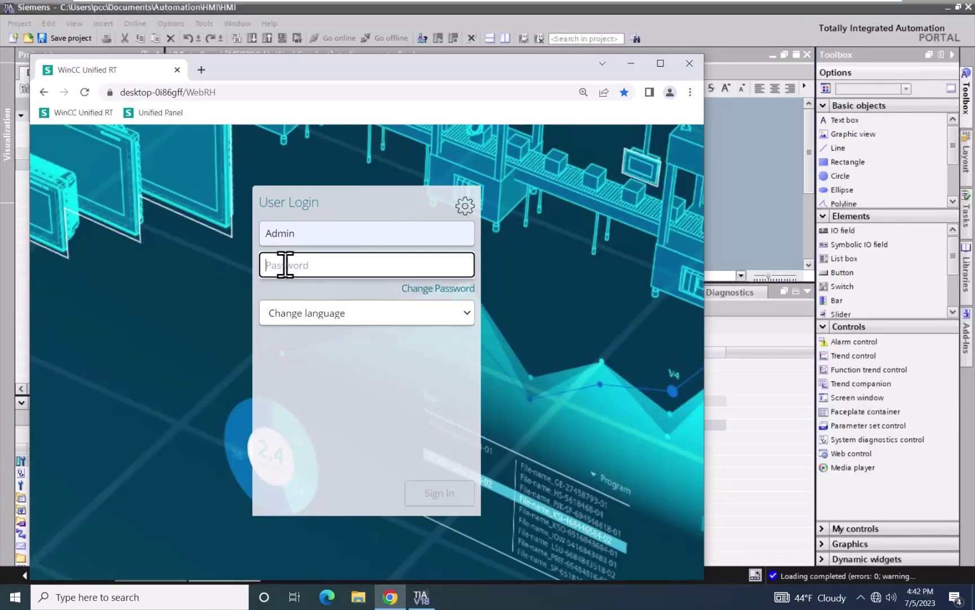
pyautogui.write('Hmi12')
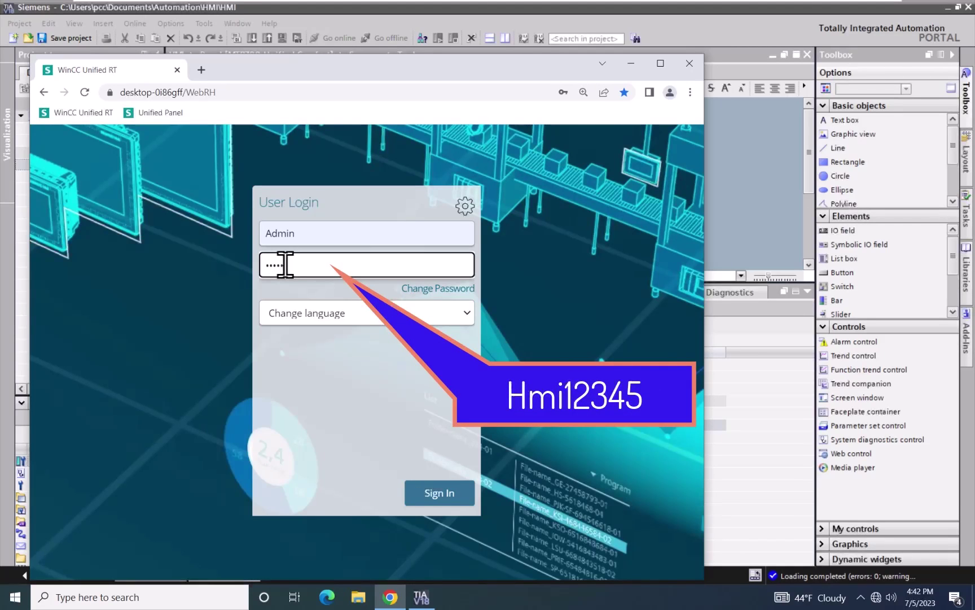
pyautogui.write('345')
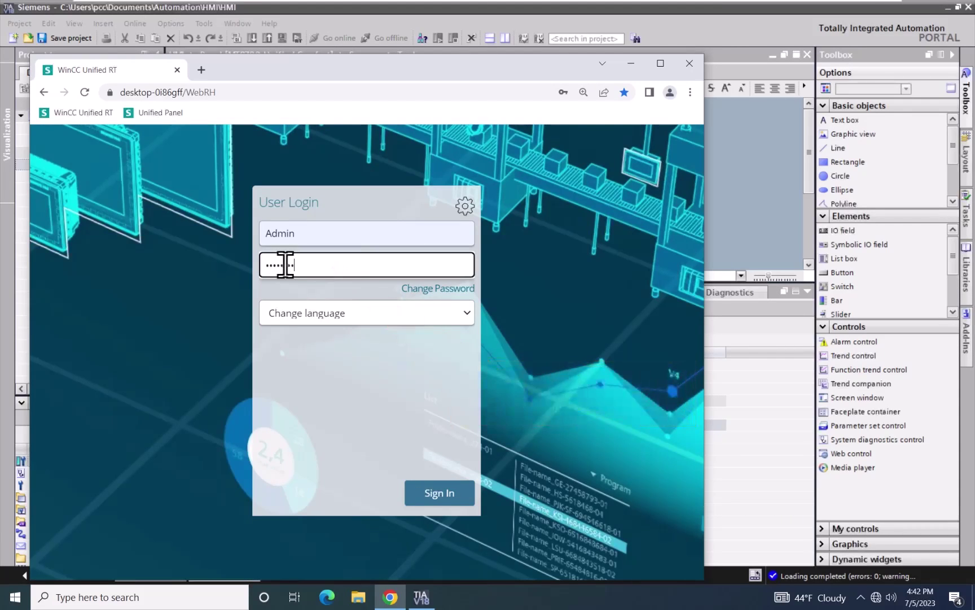
pyautogui.click(445, 490)
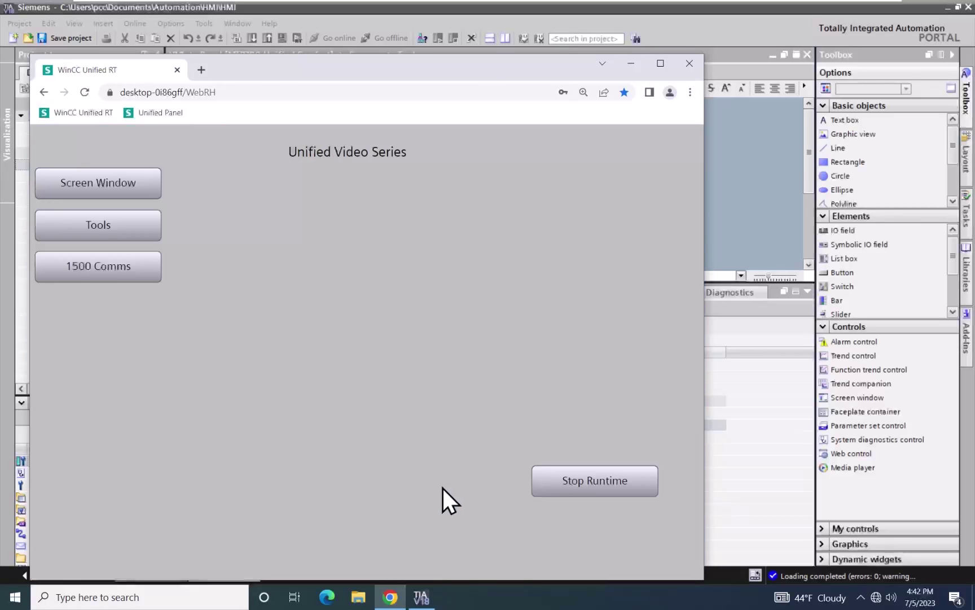
# On the Tools screen, press Momentary so it lights green, reads 1 and shows the circle
pyautogui.click(149, 225)
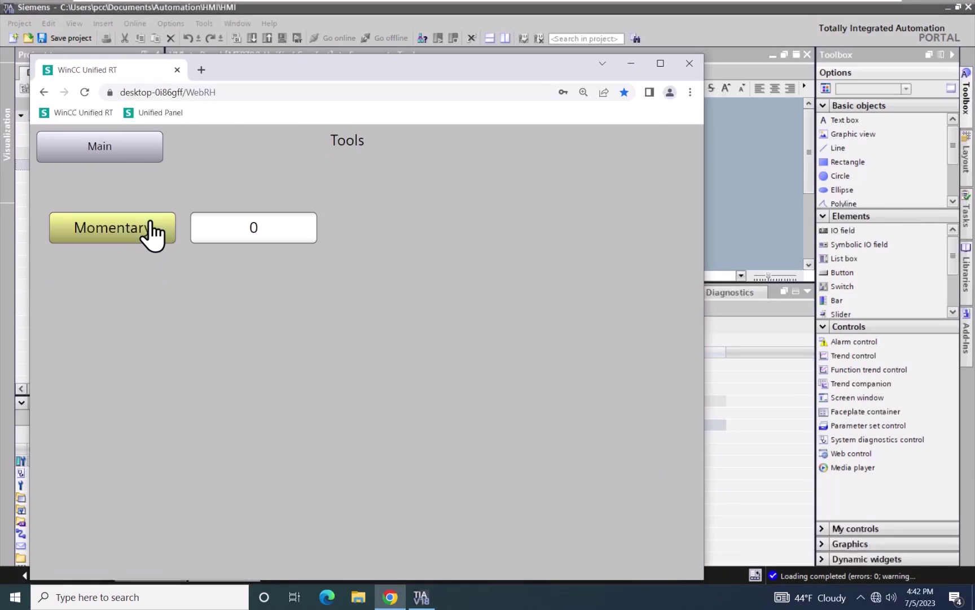
pyautogui.click(150, 223)
pyautogui.click(129, 240)
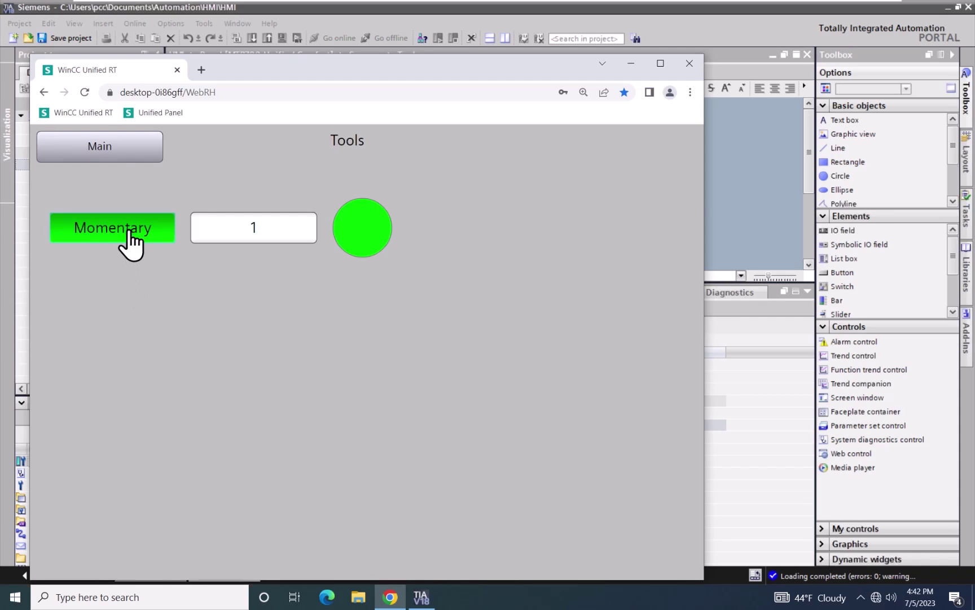